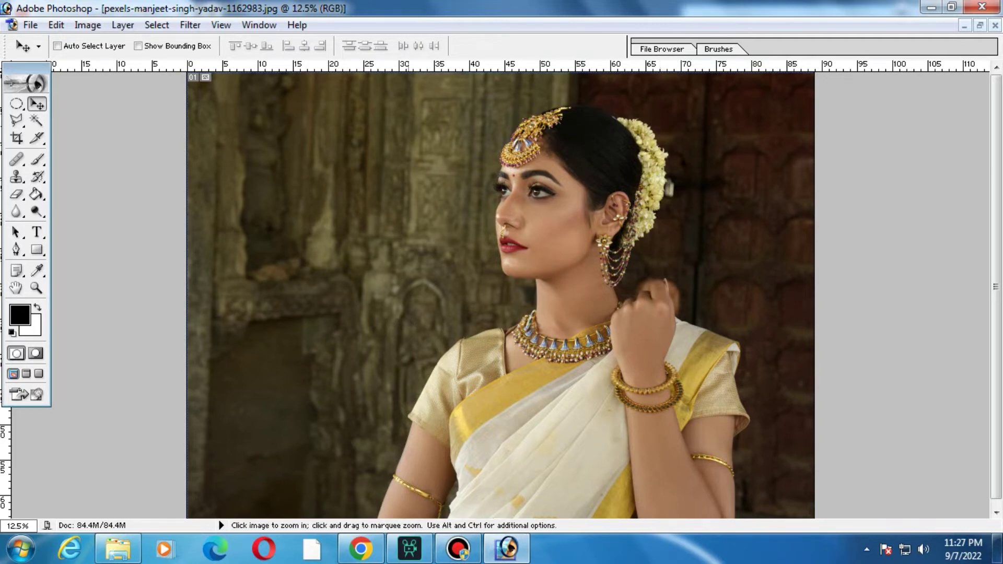
- Zoom and pan so the woman's head fills the view, then bring up the lasso tool options
left_click_drag(413, 133, 661, 368)
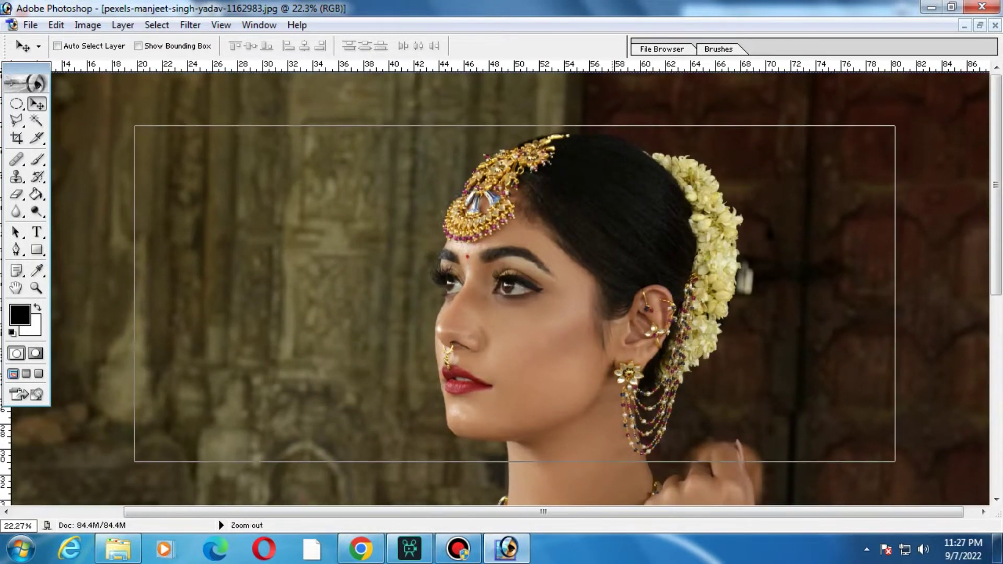
key("ctrl+minus")
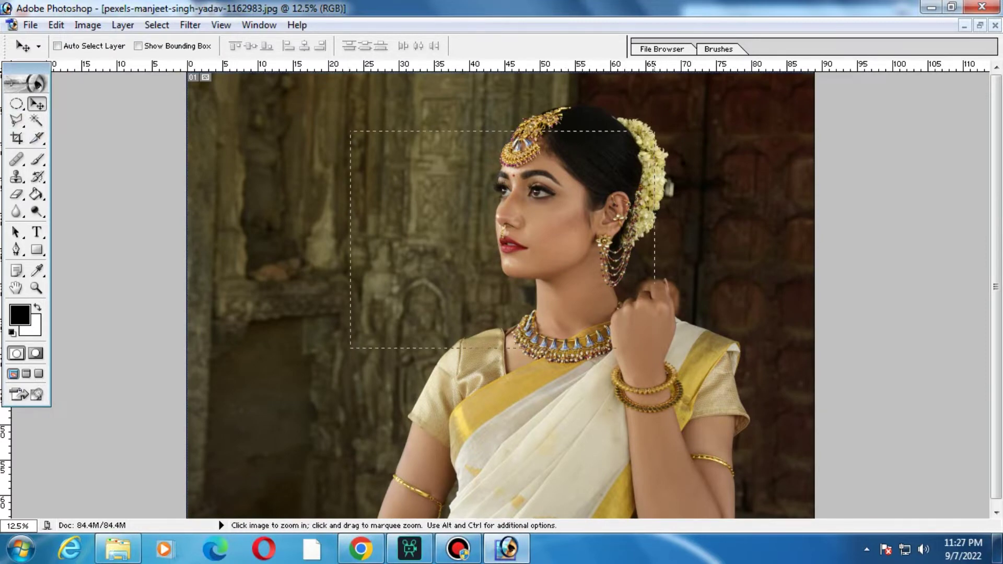
left_click_drag(359, 124, 650, 347)
left_click_drag(575, 235, 559, 272)
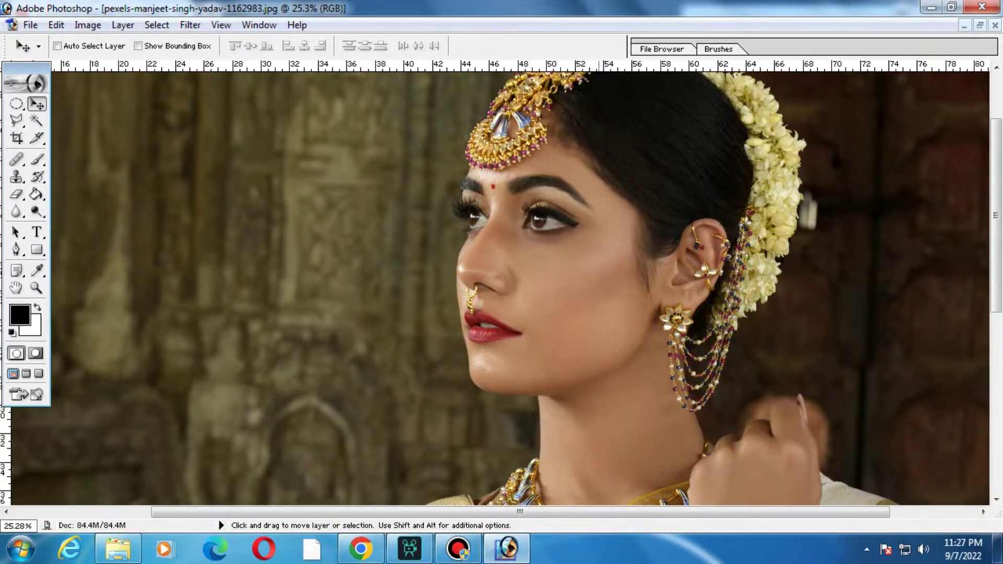
left_click_drag(595, 209, 574, 294)
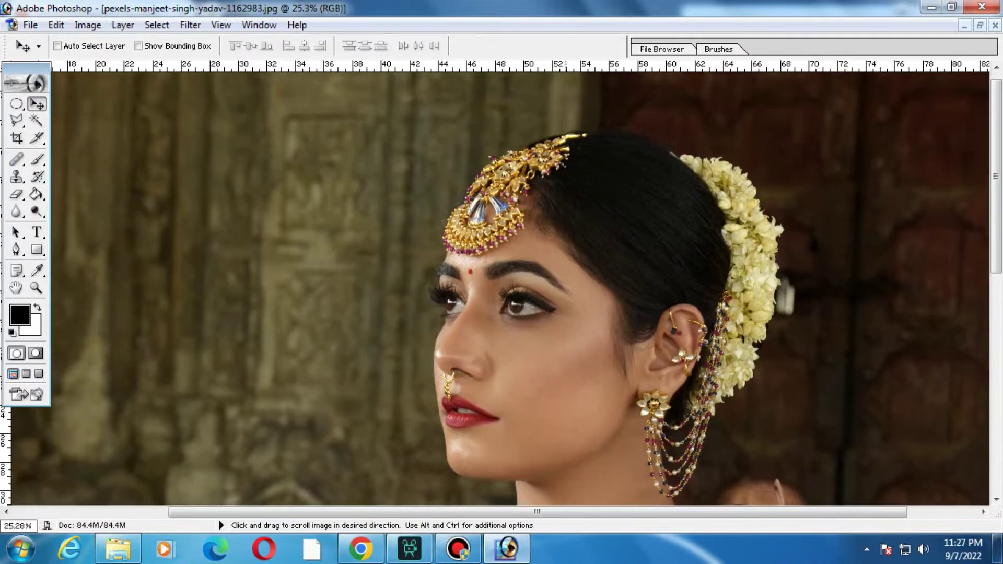
left_click(17, 120)
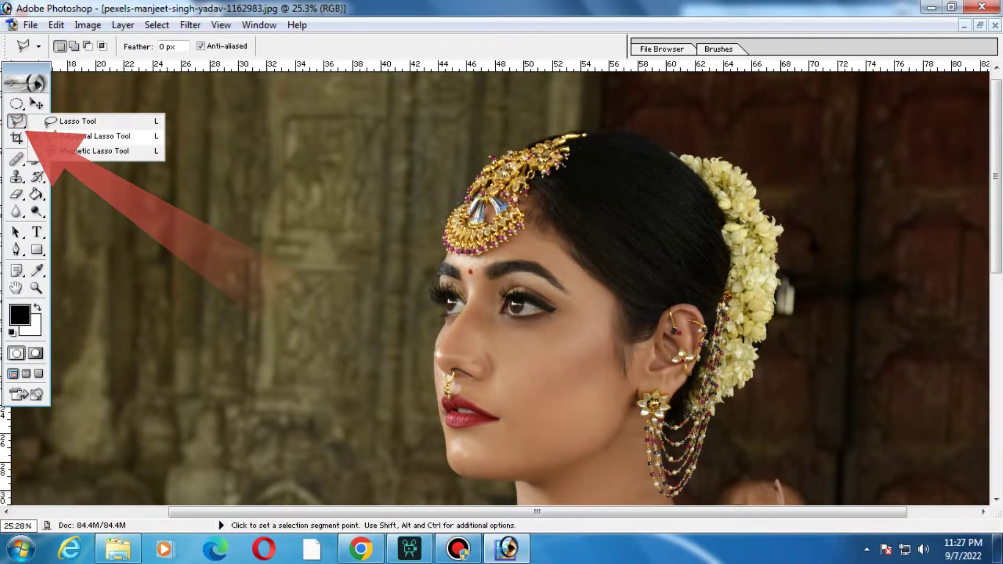
- Switch to the Polygonal Lasso, zoom onto the forehead ornament, and hold Shift for 45° segments
left_click(94, 136)
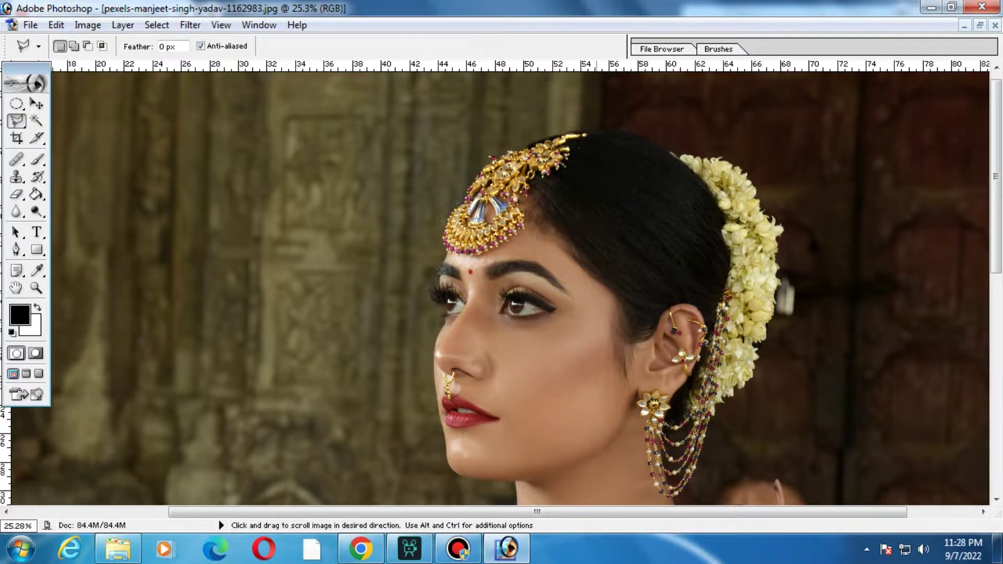
left_click_drag(596, 282, 604, 266)
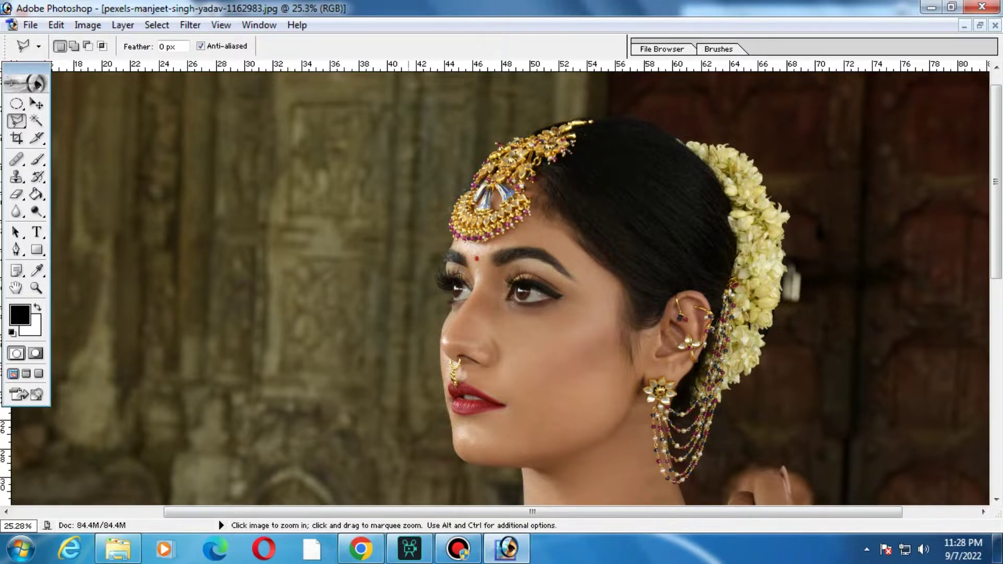
left_click_drag(491, 272, 489, 297)
left_click_drag(509, 209, 489, 293)
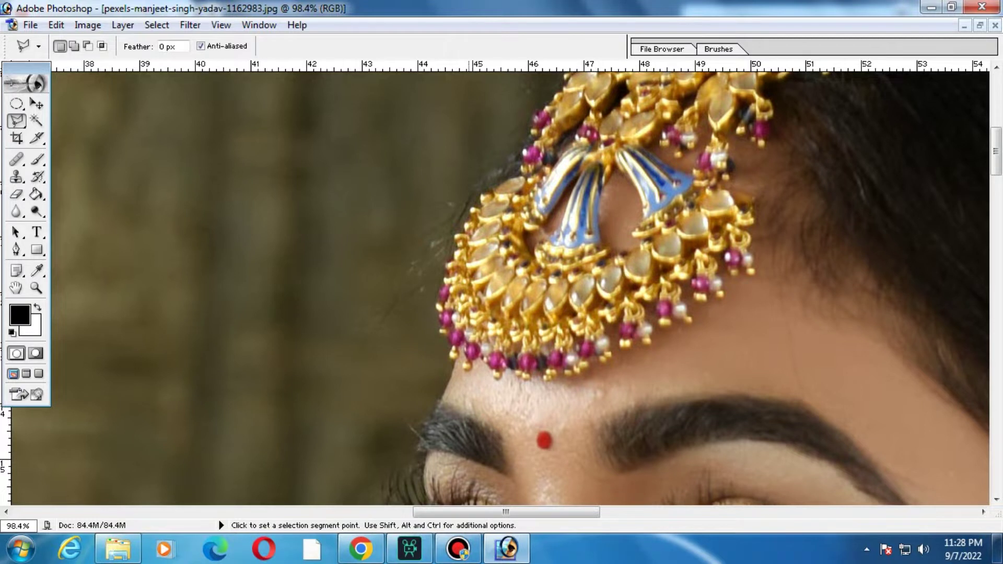
key("shift")
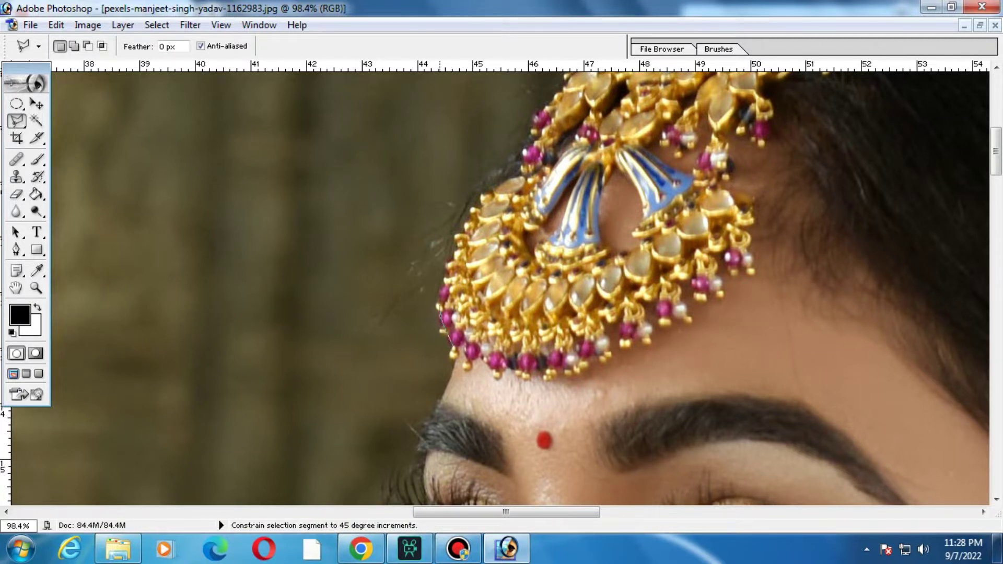
- Place outline points along the forehead ornament's top and the jasmine garland edge
left_click(443, 284)
left_click_drag(522, 175, 328, 410)
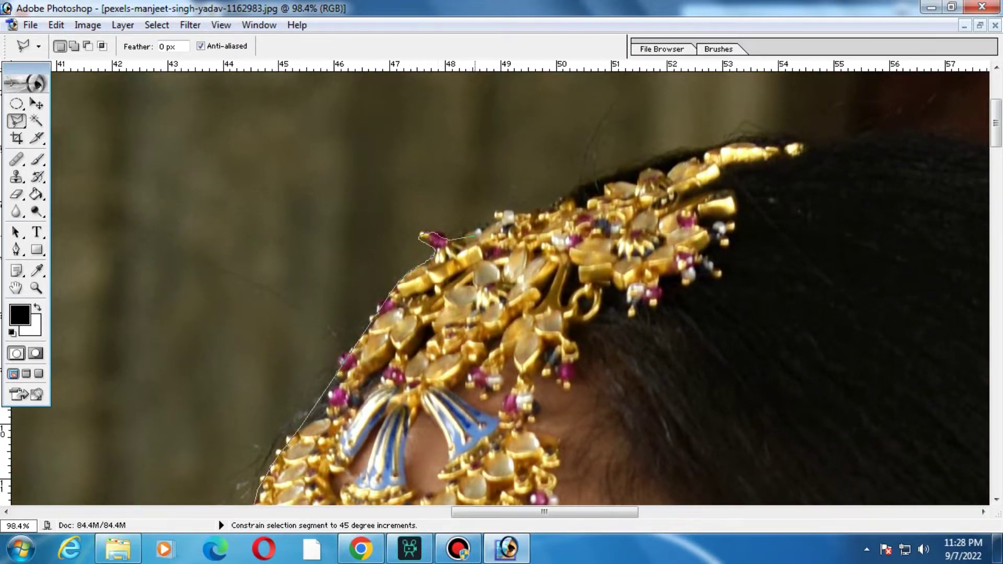
left_click(612, 181)
scroll(750, 146, "right", 5)
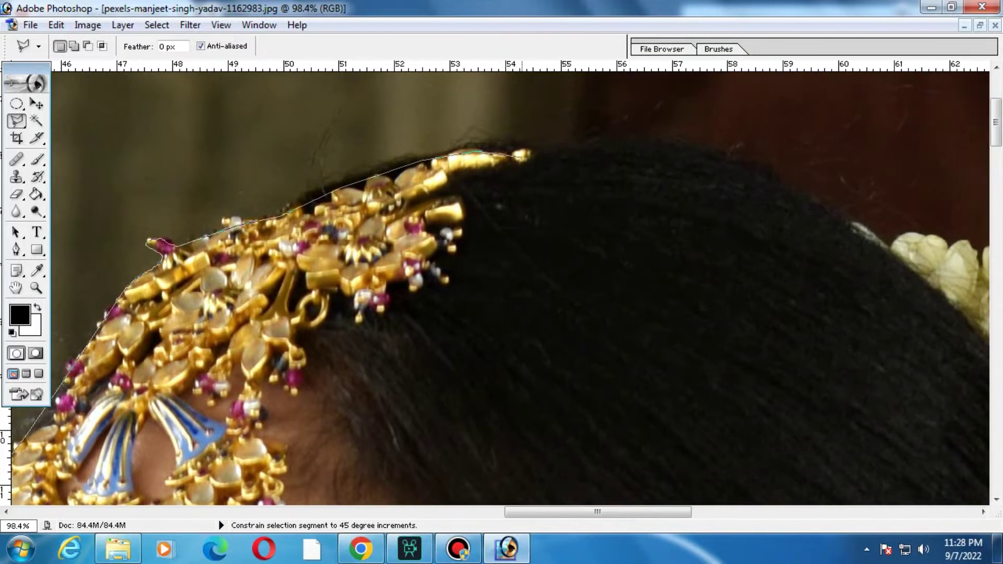
scroll(731, 144, "right", 5)
scroll(713, 138, "right", 4)
left_click(708, 142)
left_click(728, 182)
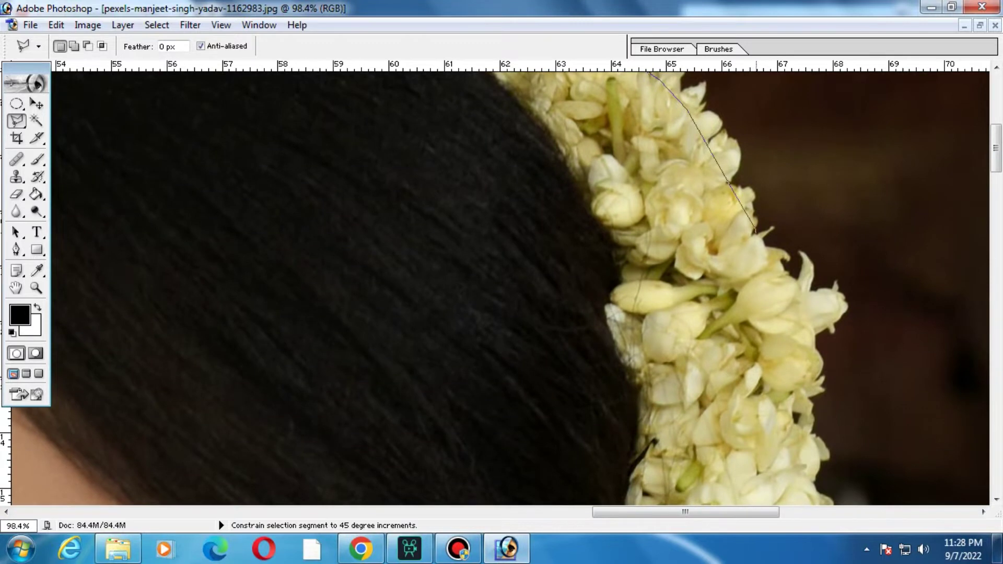
- Continue the outline past the ear and earring, zooming out to follow it to the shoulder
left_click_drag(815, 341, 751, 176)
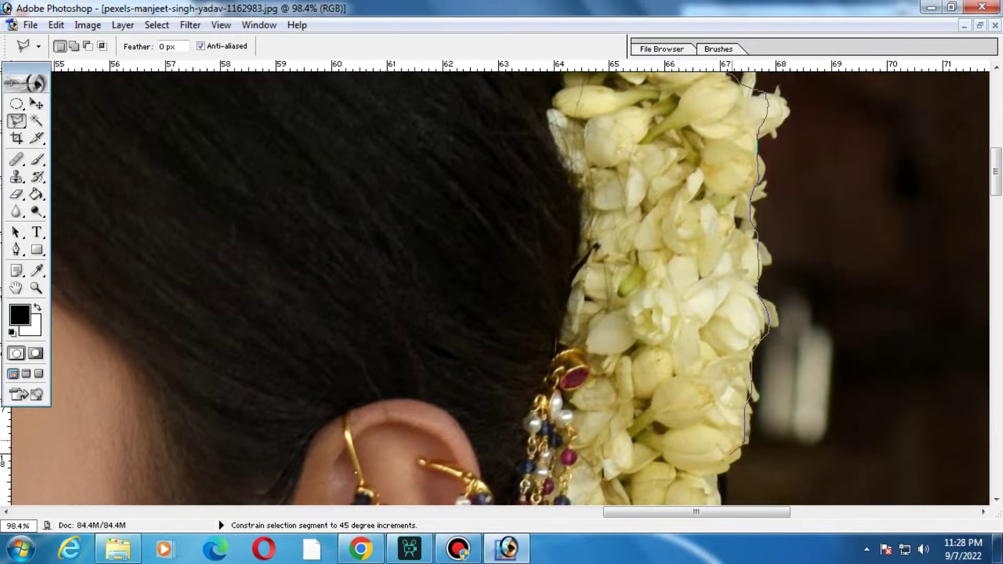
left_click_drag(744, 417, 758, 233)
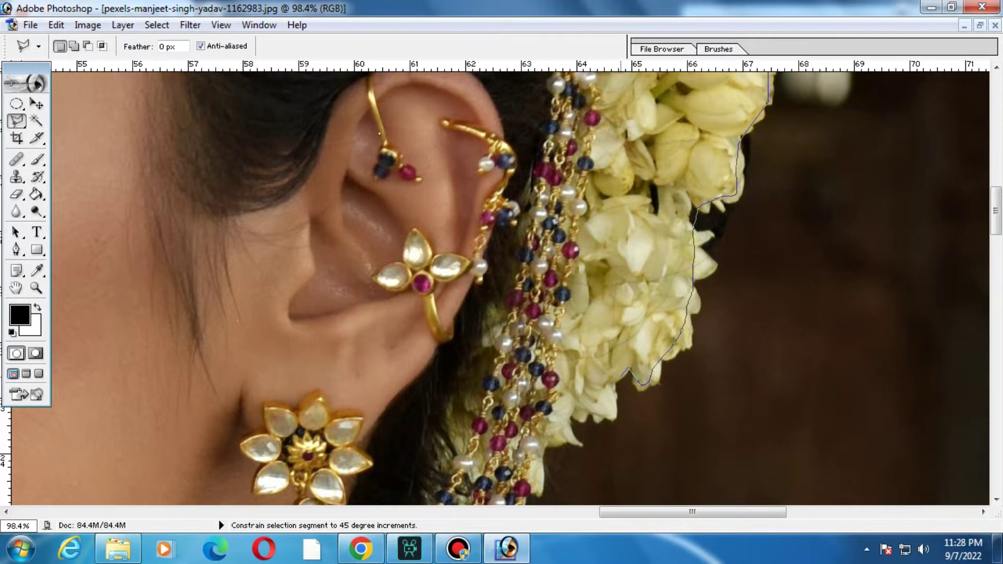
scroll(502, 288, "down", 5)
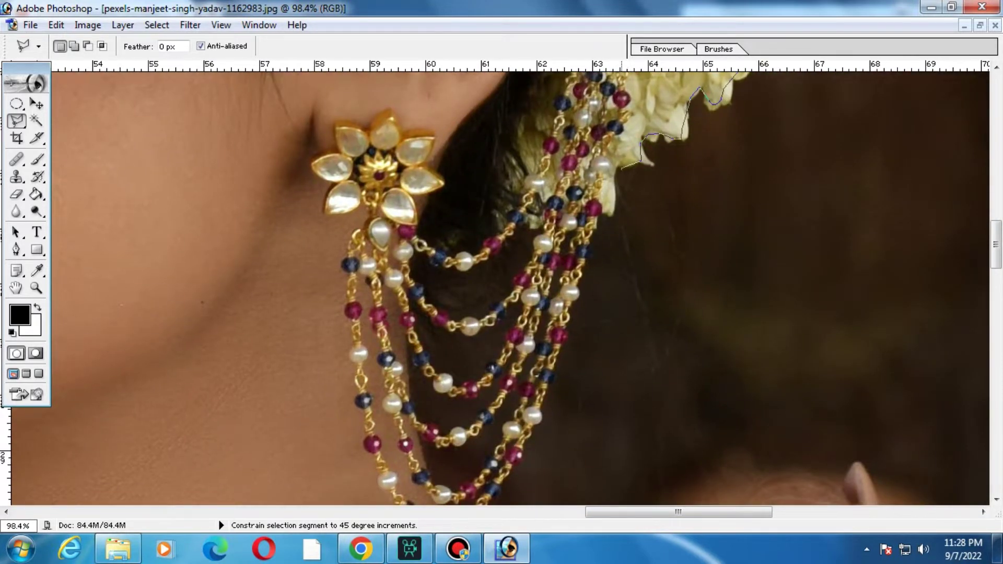
scroll(612, 188, "down", 3)
scroll(609, 196, "down", 3)
scroll(593, 260, "down", 2)
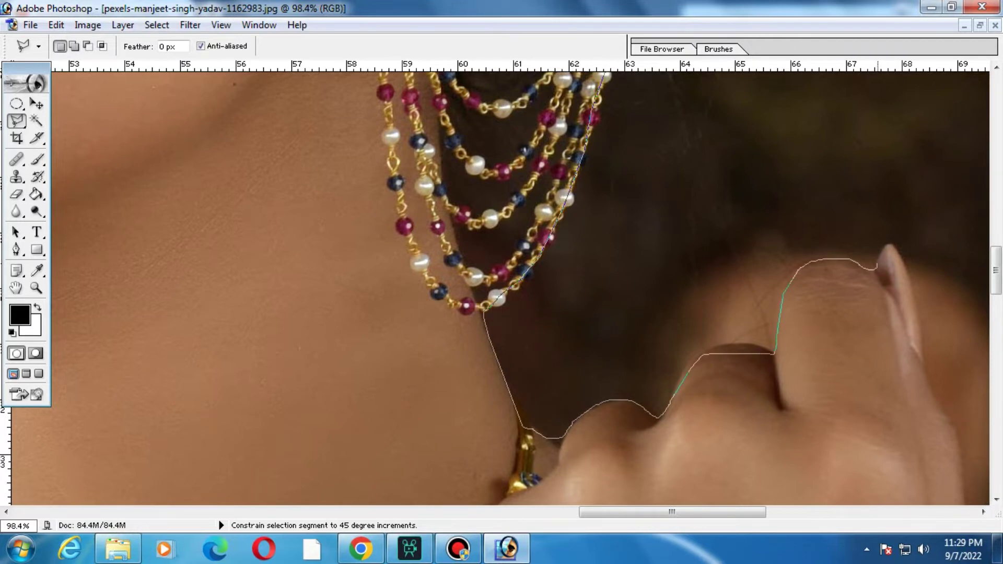
key("ctrl+minus")
scroll(680, 240, "down", 2)
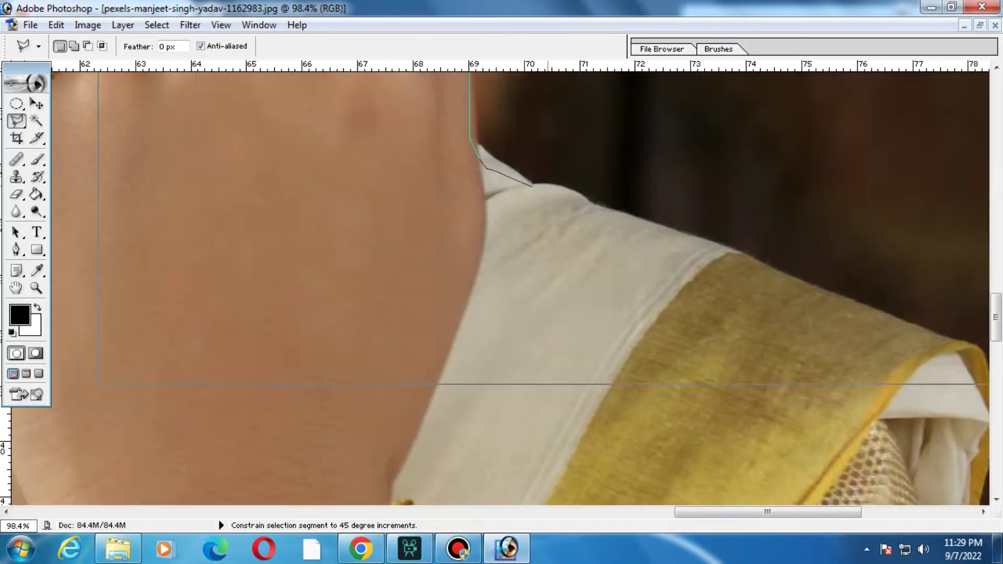
- Follow the outline down the far arm and along the bottom edge, zooming out and back in
key("ctrl+minus")
key("ctrl+minus")
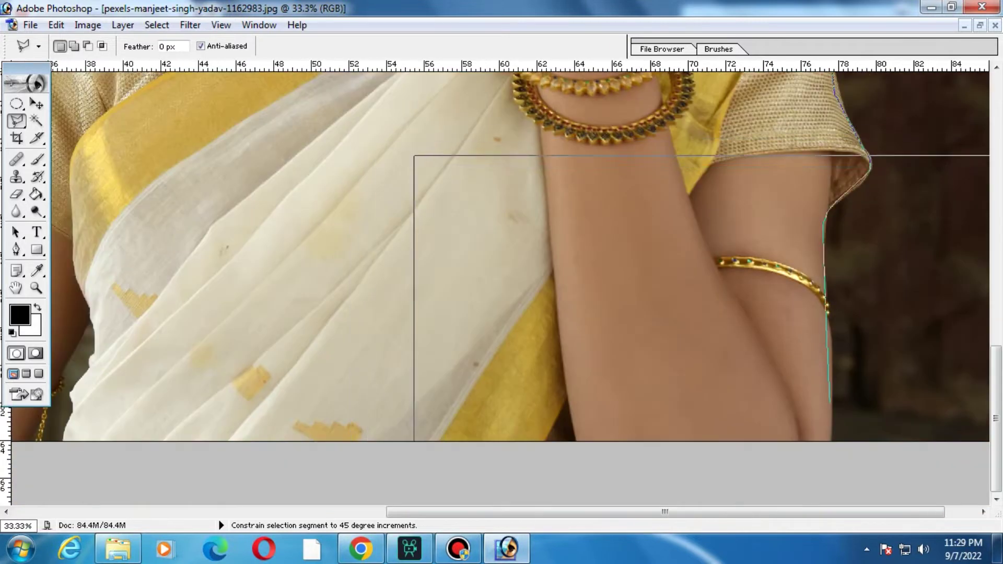
key("ctrl+minus")
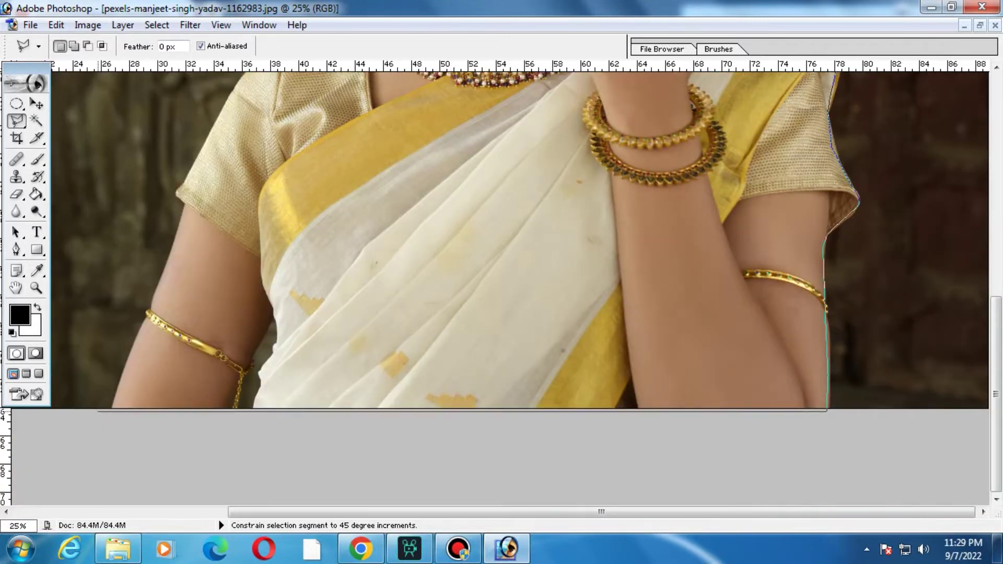
key("ctrl+plus")
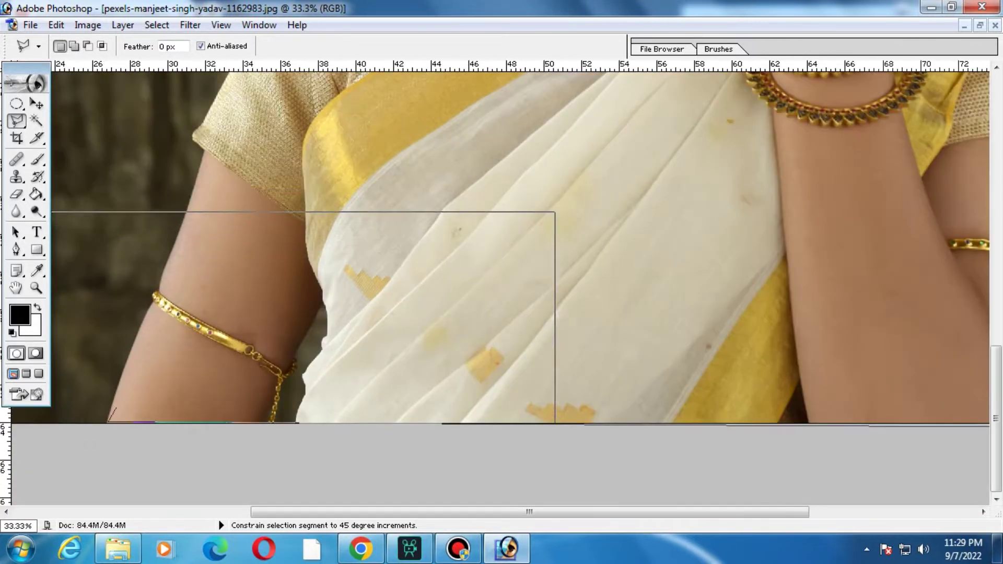
key("ctrl+plus")
key("ctrl+plus")
scroll(314, 320, "left", 3)
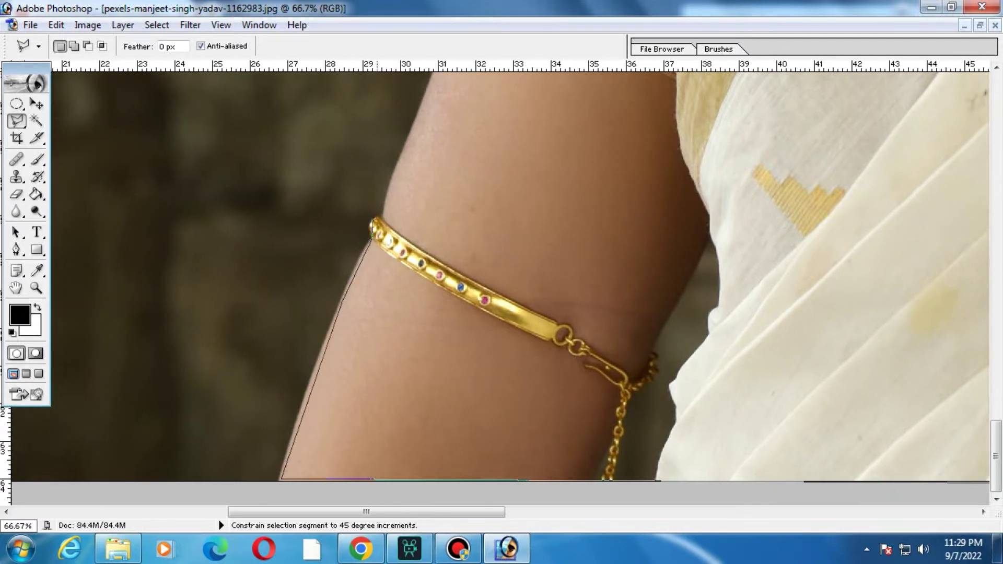
scroll(372, 225, "up", 2)
scroll(372, 224, "up", 5)
- Zoom closer on the armlet arm and add an outline point on the gold sleeve edge
key("ctrl+plus")
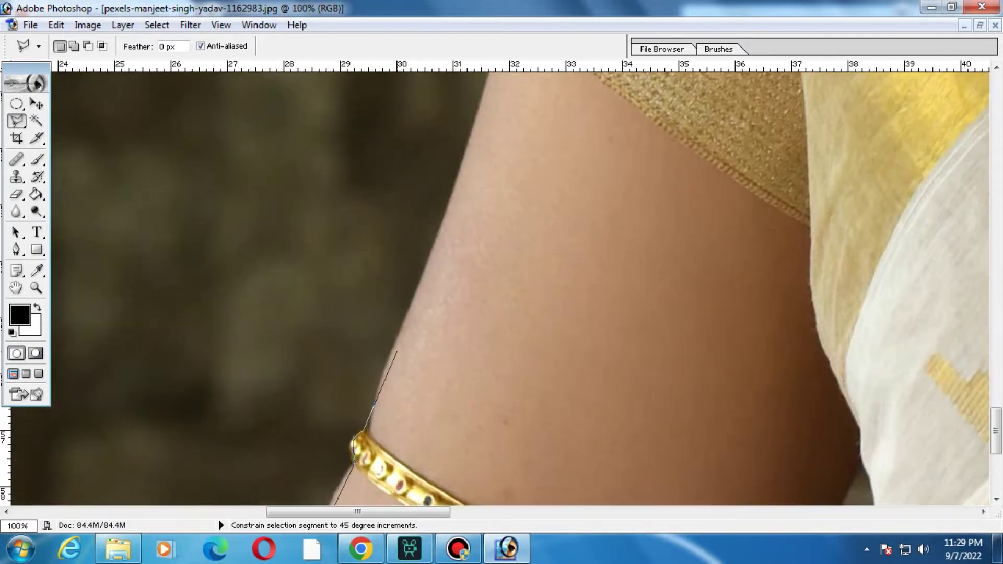
scroll(444, 172, "up", 5)
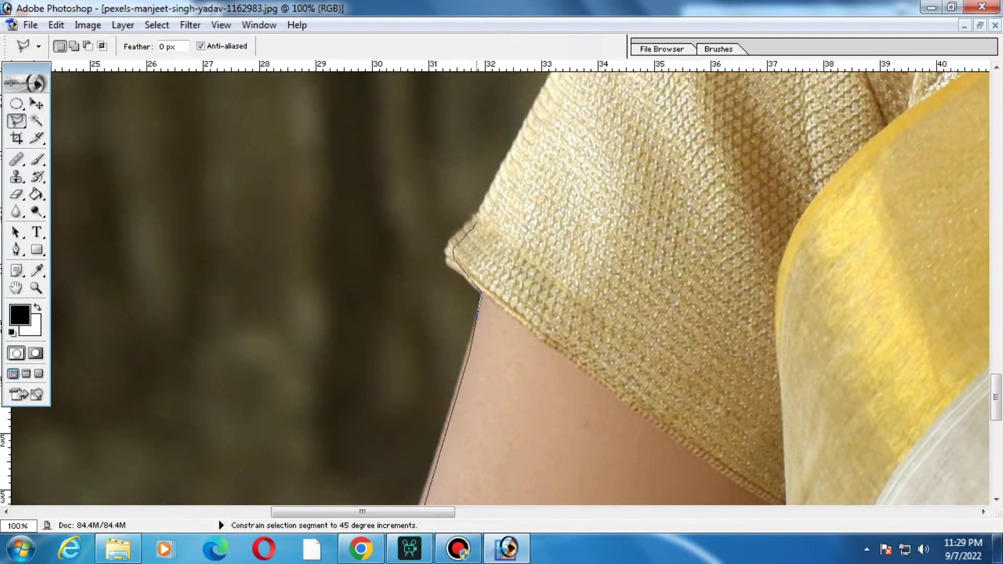
left_click_drag(477, 222, 414, 450)
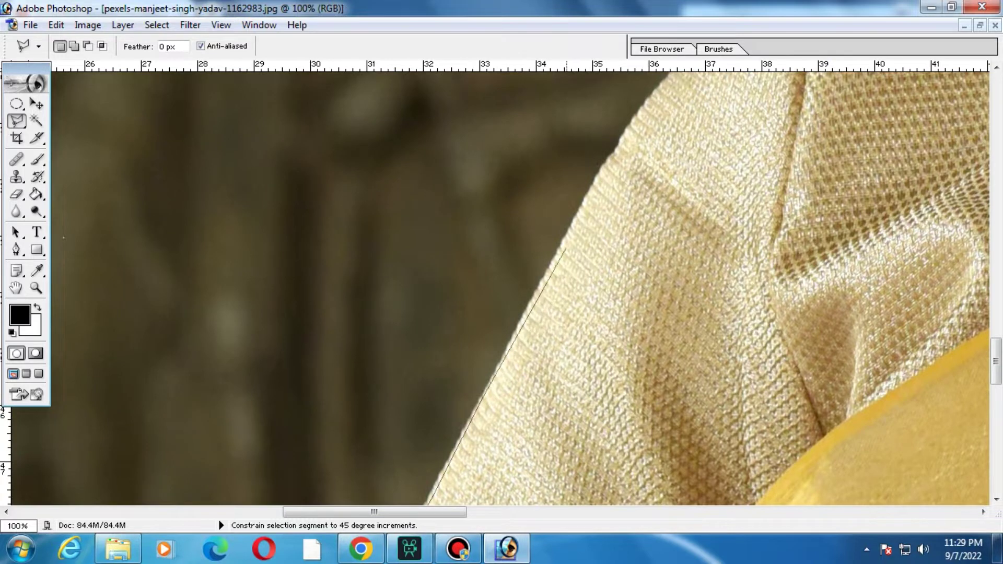
left_click_drag(569, 241, 486, 418)
left_click(602, 242)
mouse_move(641, 217)
left_mouse_down()
mouse_move(534, 349)
mouse_move(549, 349)
left_mouse_up()
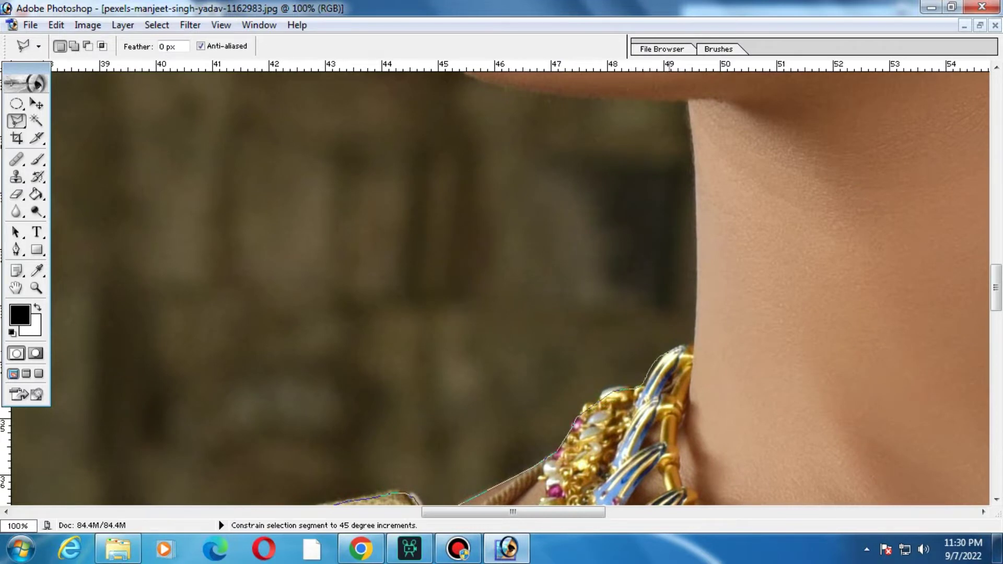
- Trace up the neck, nose and brow to the forehead ornament, closing the outline into a selection
left_click_drag(697, 338, 657, 485)
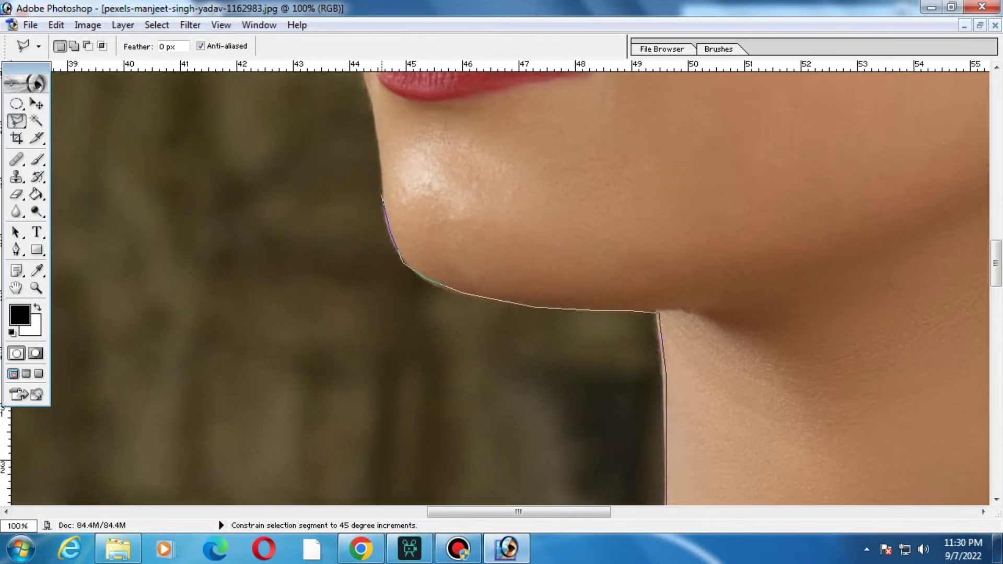
scroll(502, 282, "up", 5)
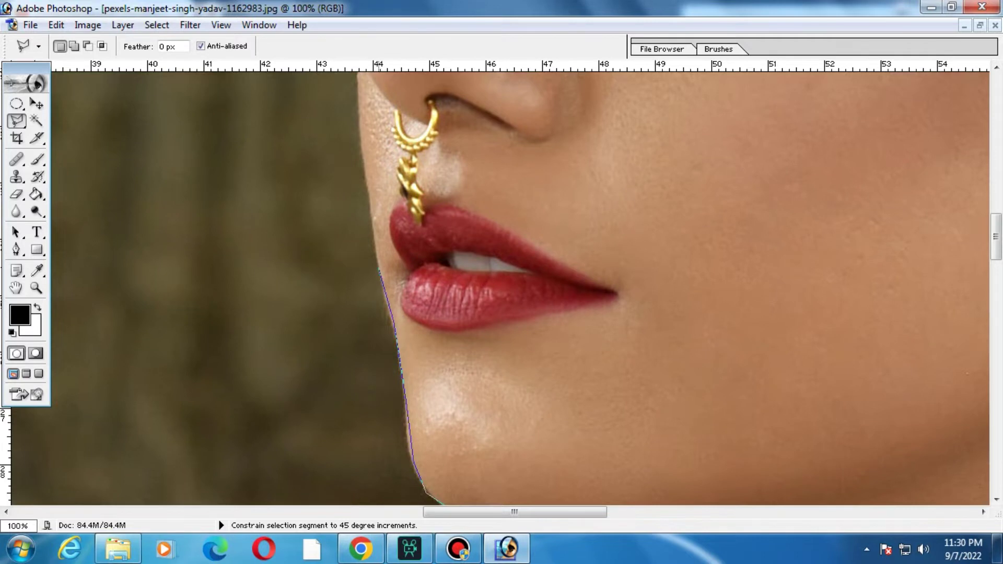
scroll(365, 157, "up", 5)
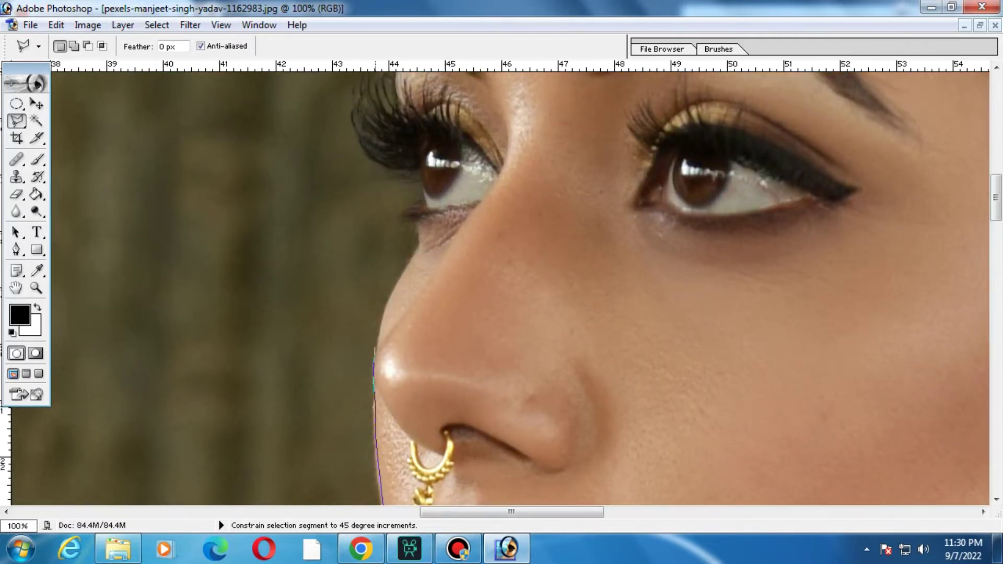
scroll(392, 302, "up", 3)
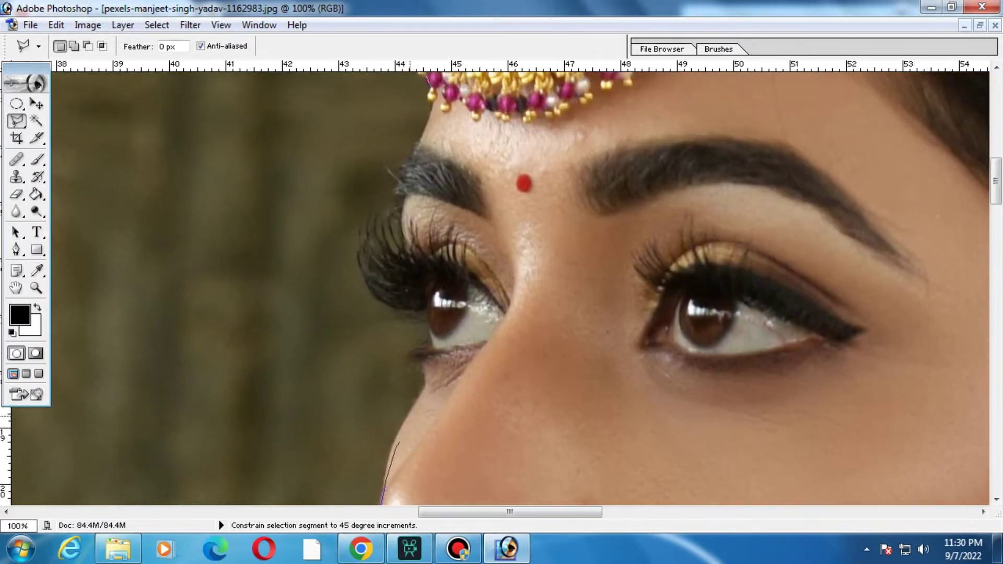
key("ctrl+plus")
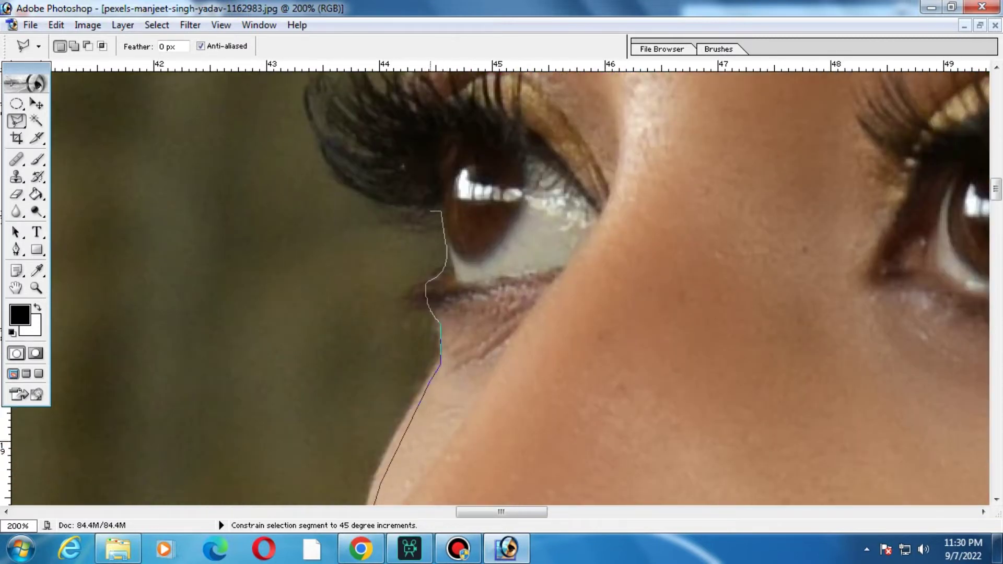
scroll(501, 288, "up", 5)
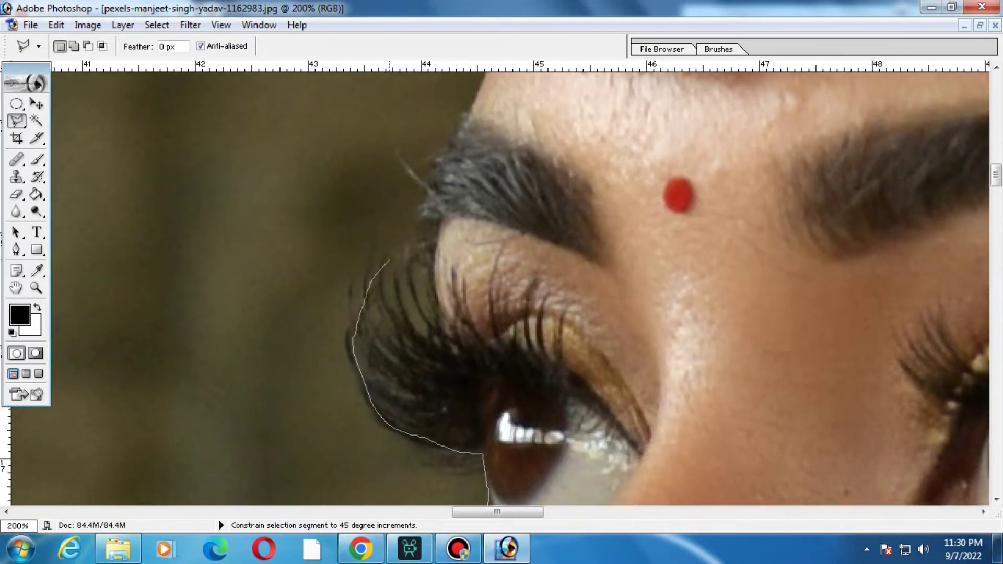
scroll(418, 156, "up", 5)
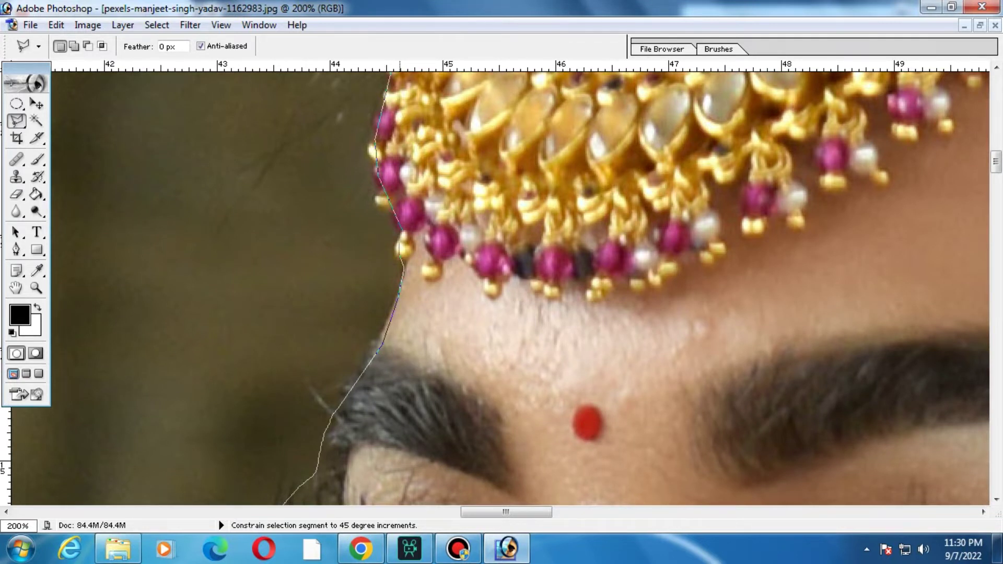
key("Return")
left_click_drag(244, 170, 794, 413)
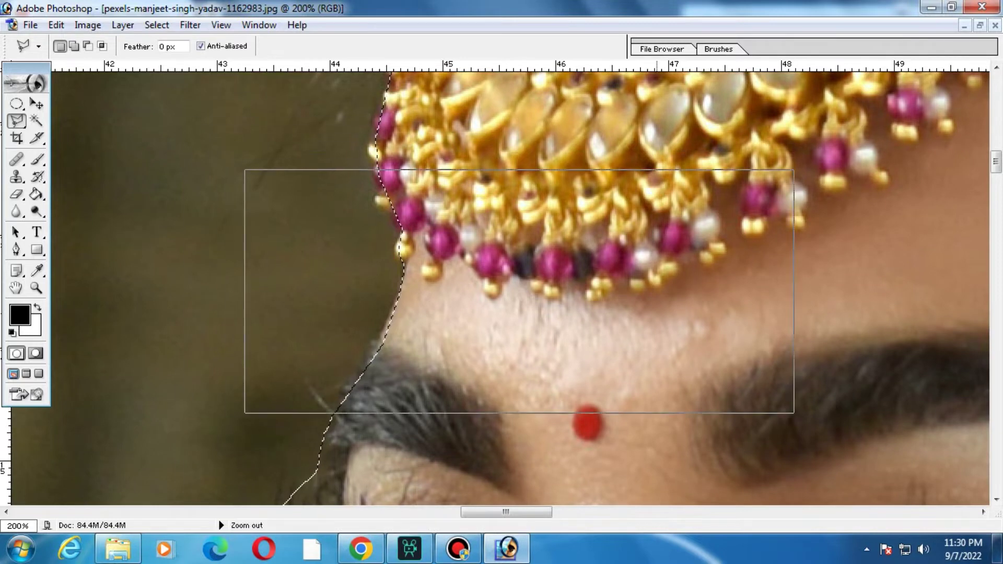
key("ctrl+minus")
key("ctrl+minus")
key("ctrl+minus")
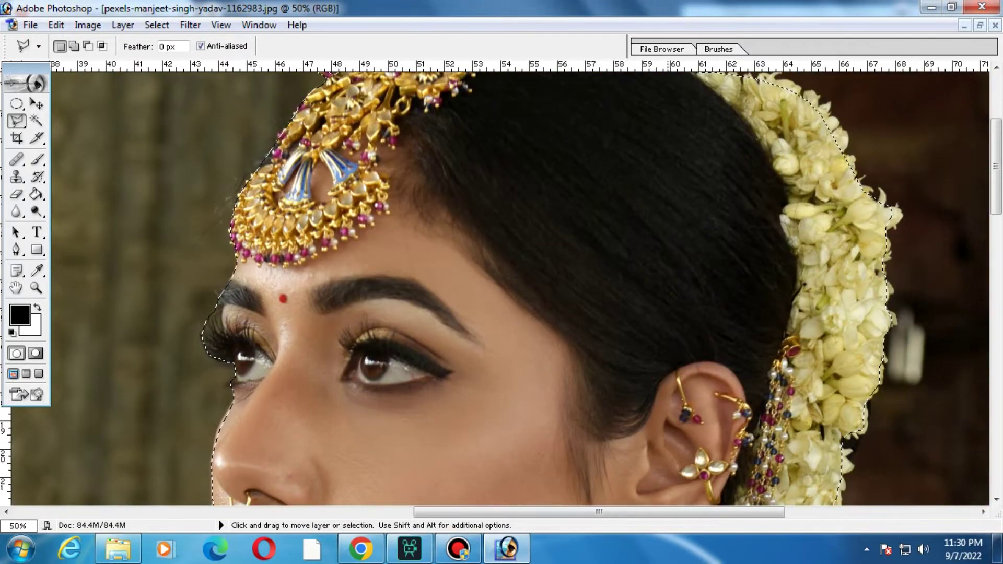
left_click_drag(173, 82, 989, 497)
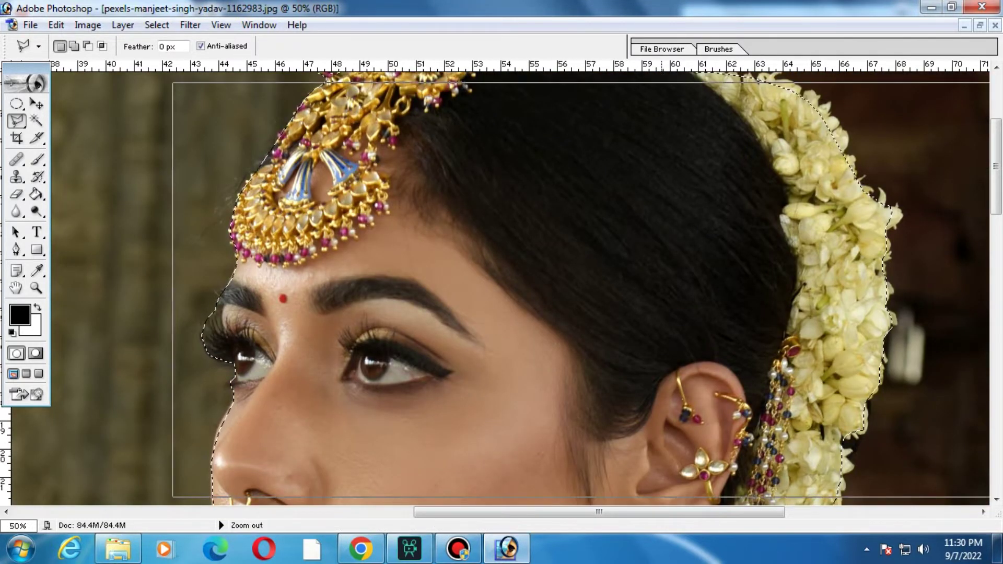
key("ctrl+minus")
key("ctrl+minus")
key("ctrl+minus")
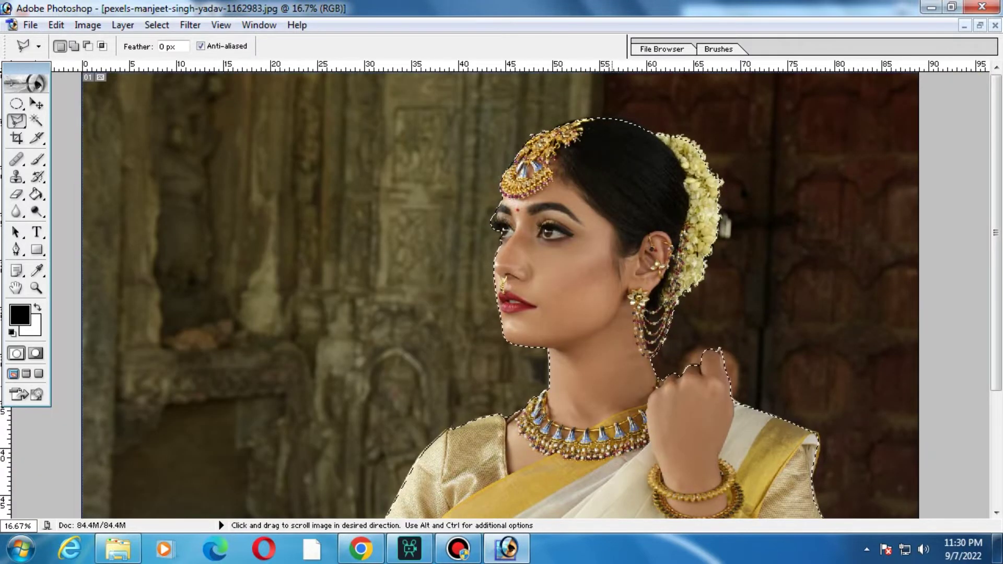
scroll(500, 295, "down", 3)
key("ctrl+minus")
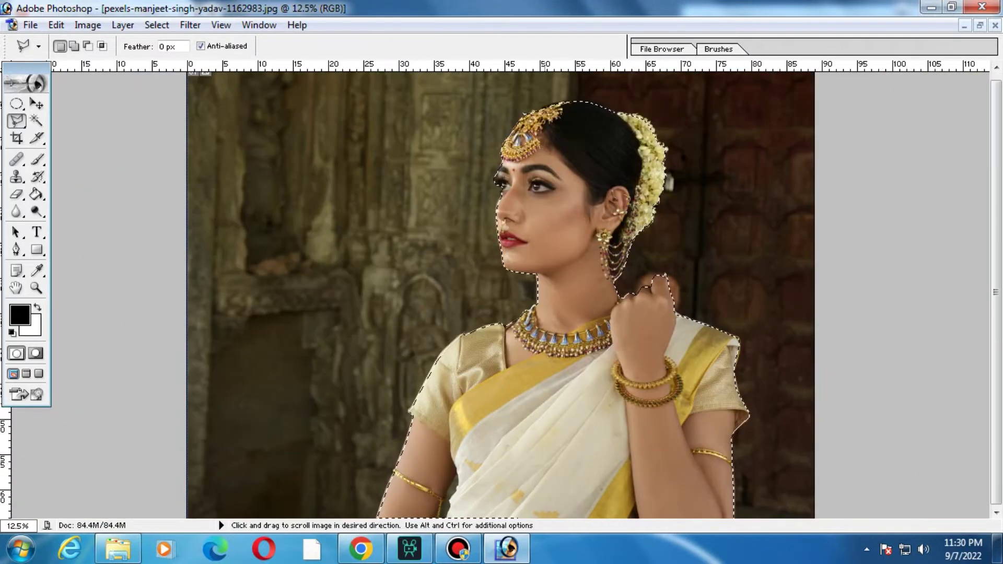
key("ctrl+plus")
key("ctrl+plus")
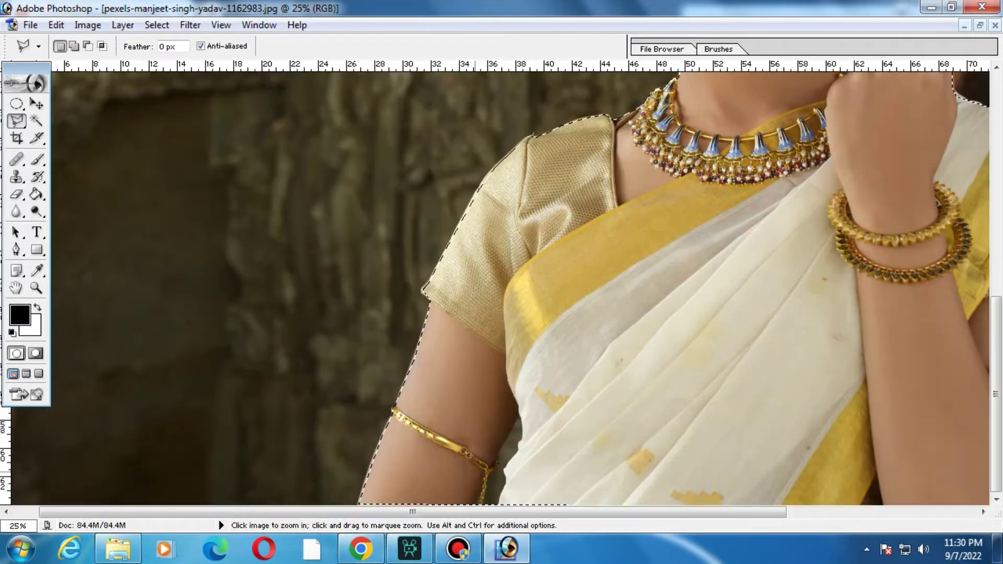
key("ctrl+plus")
key("ctrl+plus")
key("ctrl+plus")
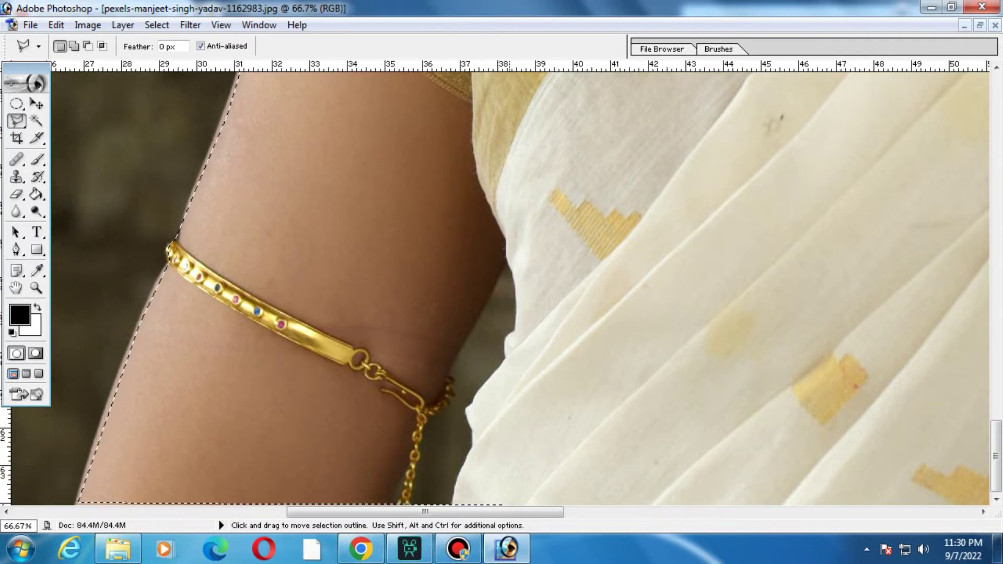
key("alt")
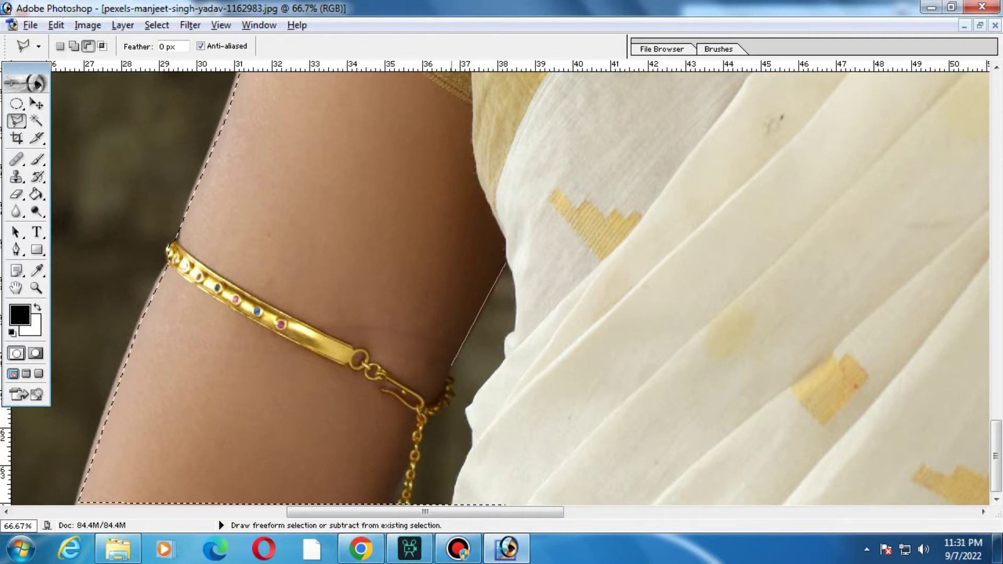
- Cut the background gap between the arm and saree out of the selection
left_click(429, 412)
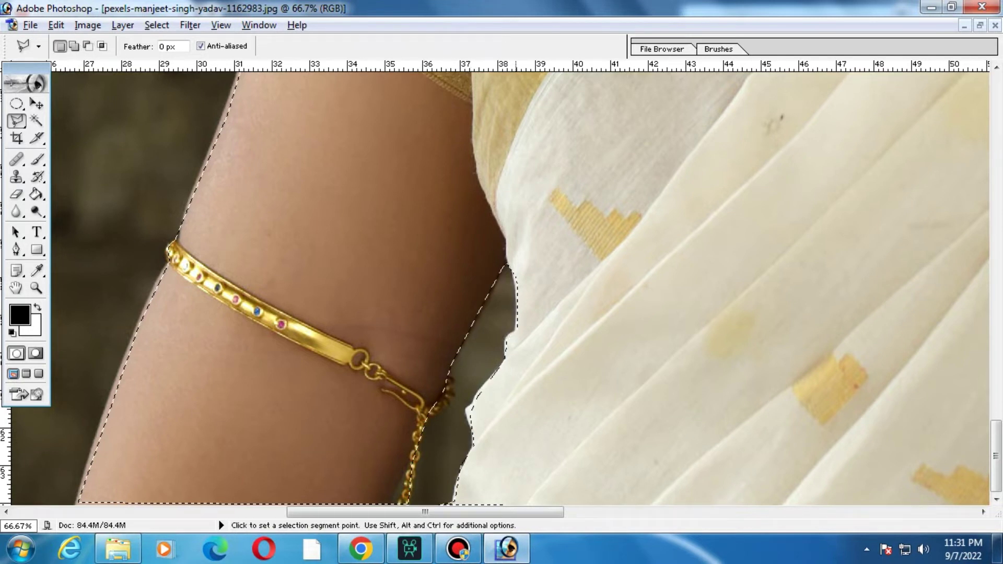
key("ctrl+minus")
key("ctrl+minus")
key("ctrl+minus")
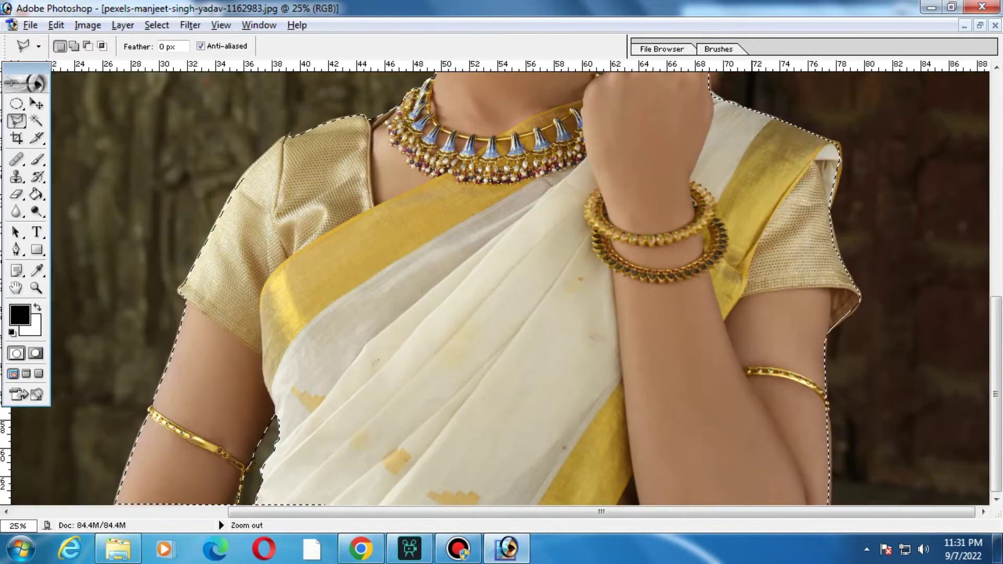
key("ctrl+minus")
scroll(501, 295, "up", 5)
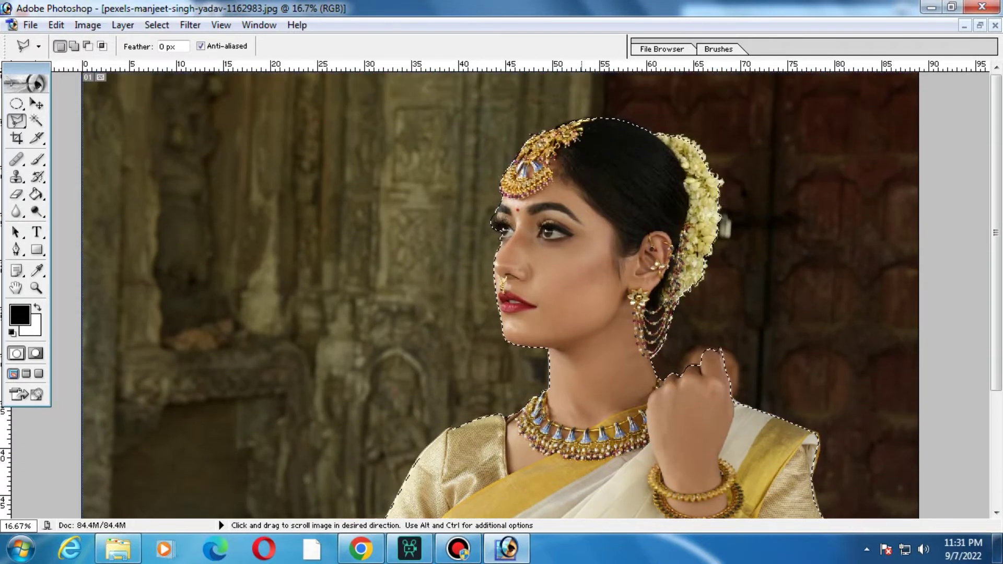
- Zoom onto the earring and subtract the dark gaps between its bead chains
left_click_drag(705, 404, 706, 405)
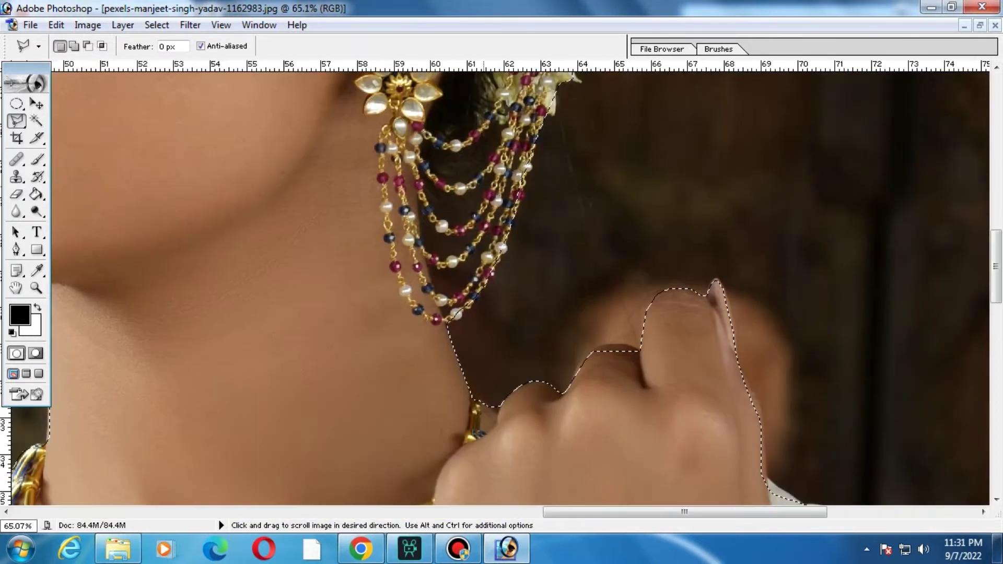
left_click_drag(523, 209, 533, 340)
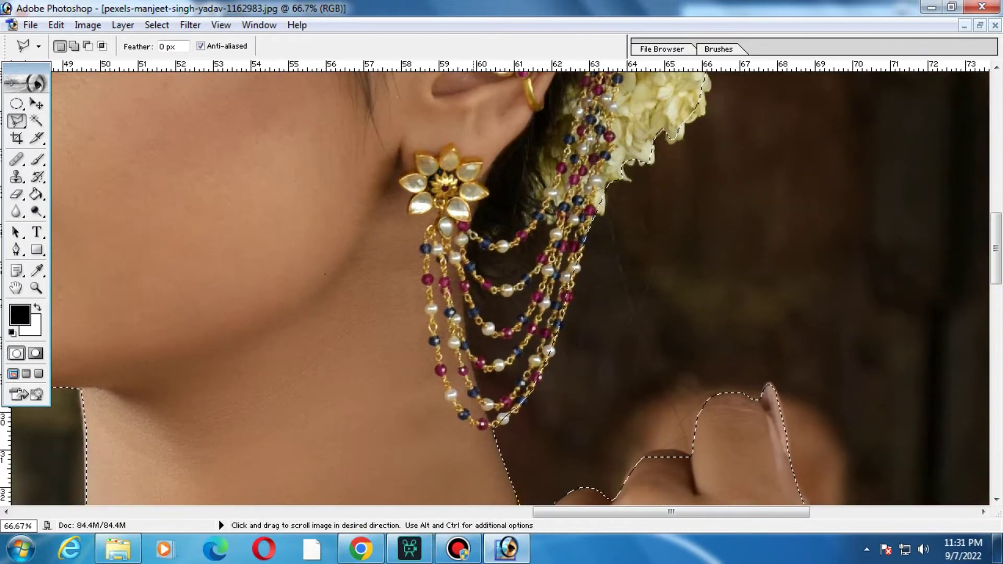
left_click(615, 421)
left_click(452, 364)
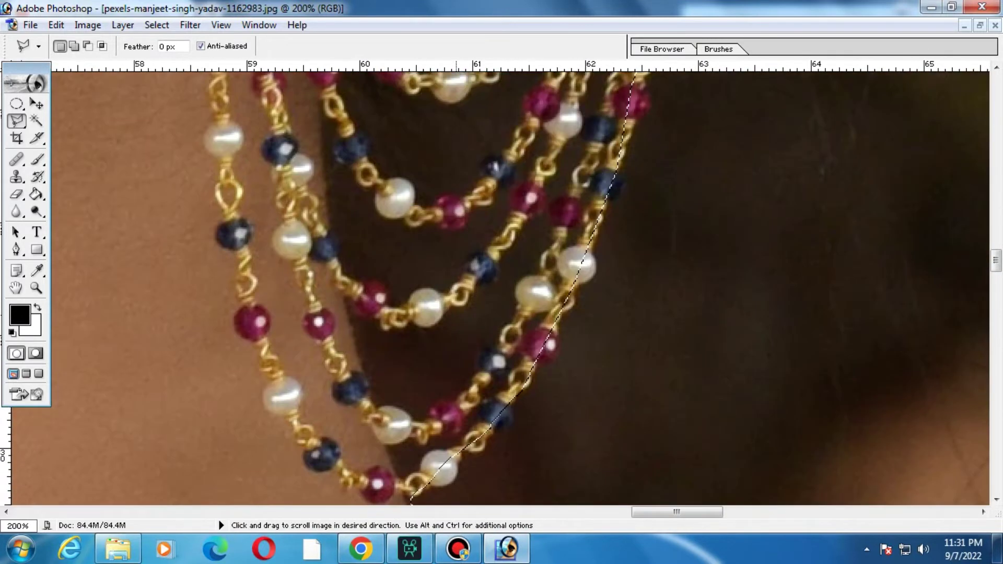
left_click_drag(452, 365, 513, 327)
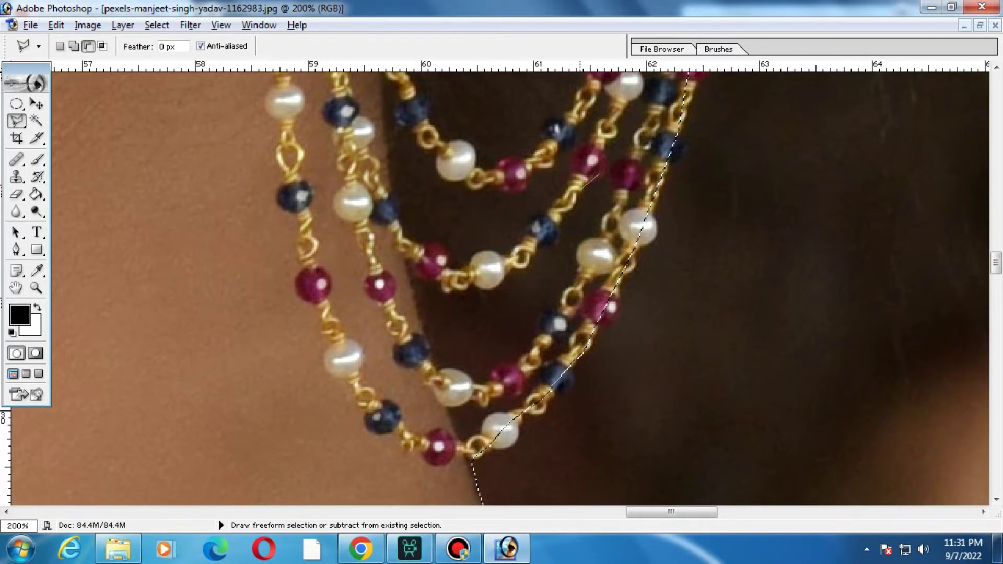
left_click_drag(417, 271, 554, 300)
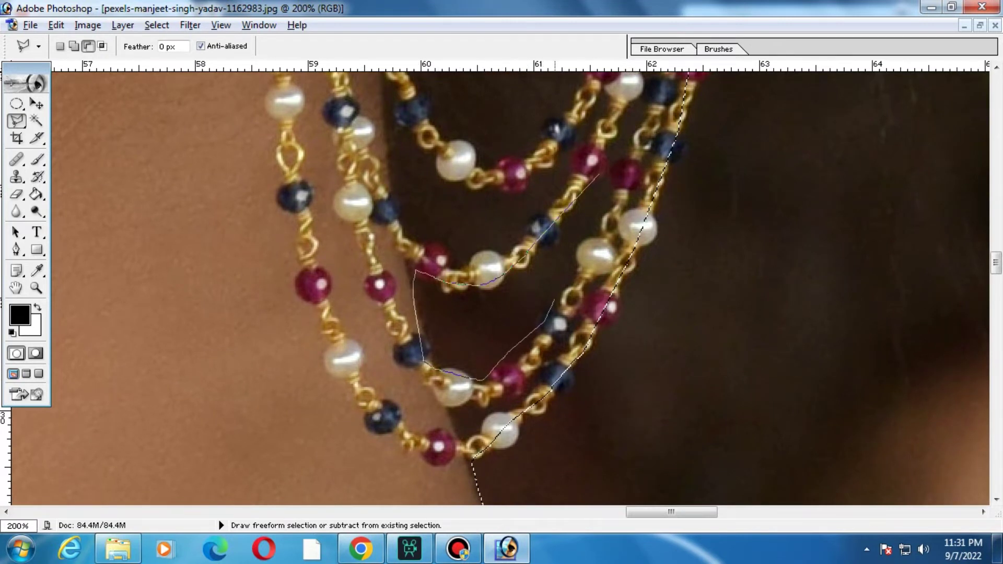
left_click_drag(599, 215, 613, 320)
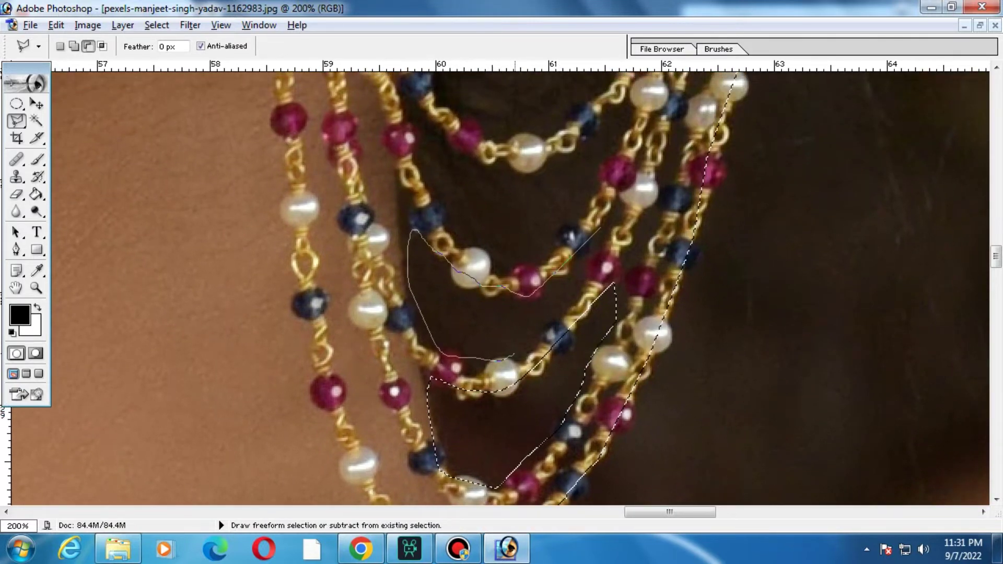
double_click(601, 227)
left_click_drag(601, 227, 583, 384)
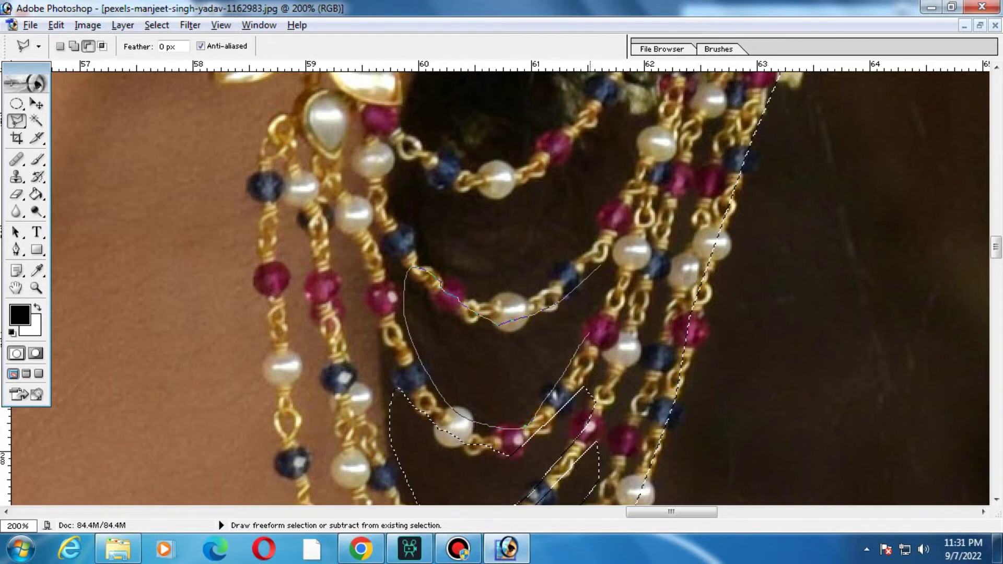
left_click_drag(601, 265, 601, 385)
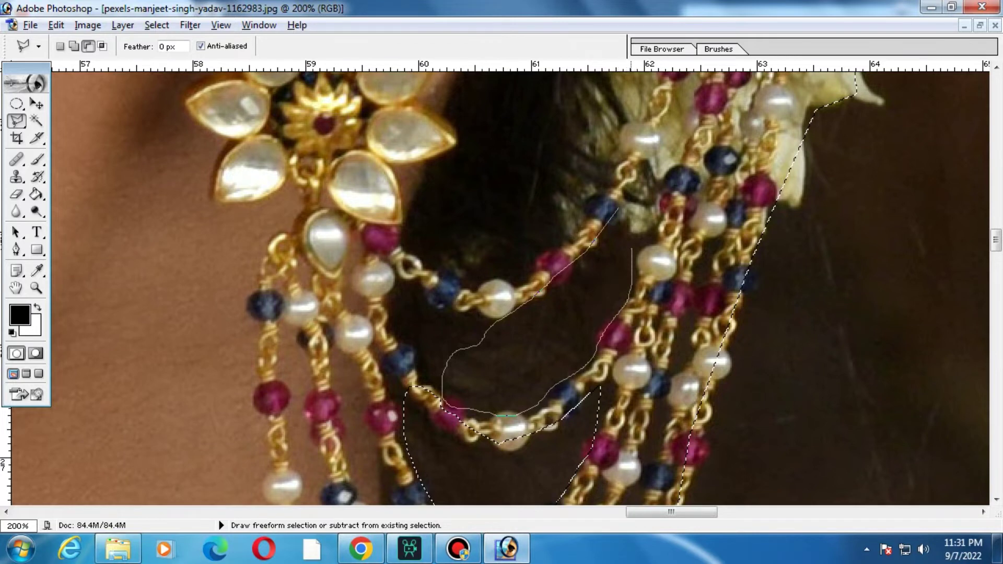
- Feather the woman's selection by 2 pixels from the right-click menu
key("ctrl+minus")
key("ctrl+minus")
key("ctrl+minus")
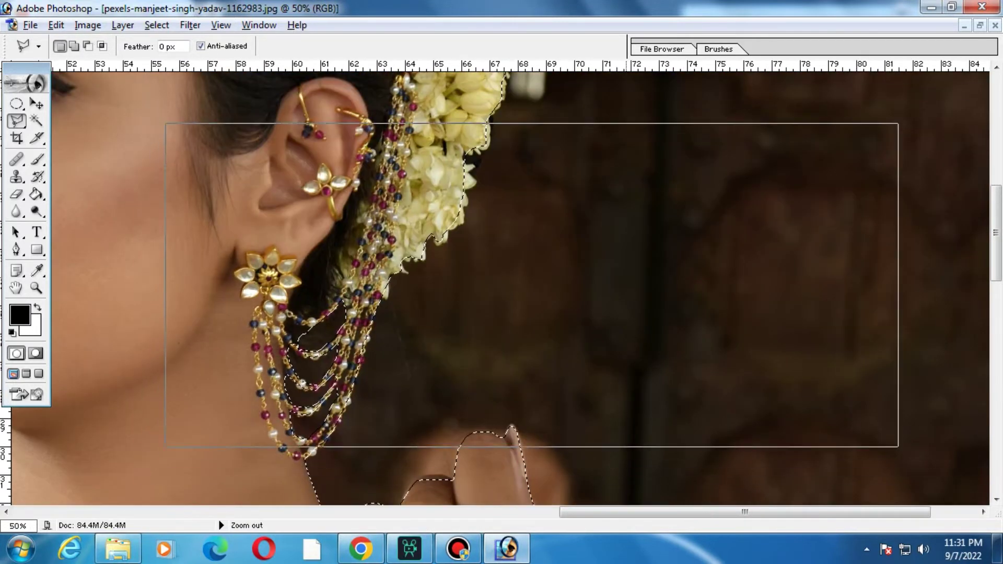
key("ctrl+minus")
key("ctrl+minus")
key("ctrl+minus")
key("ctrl+minus")
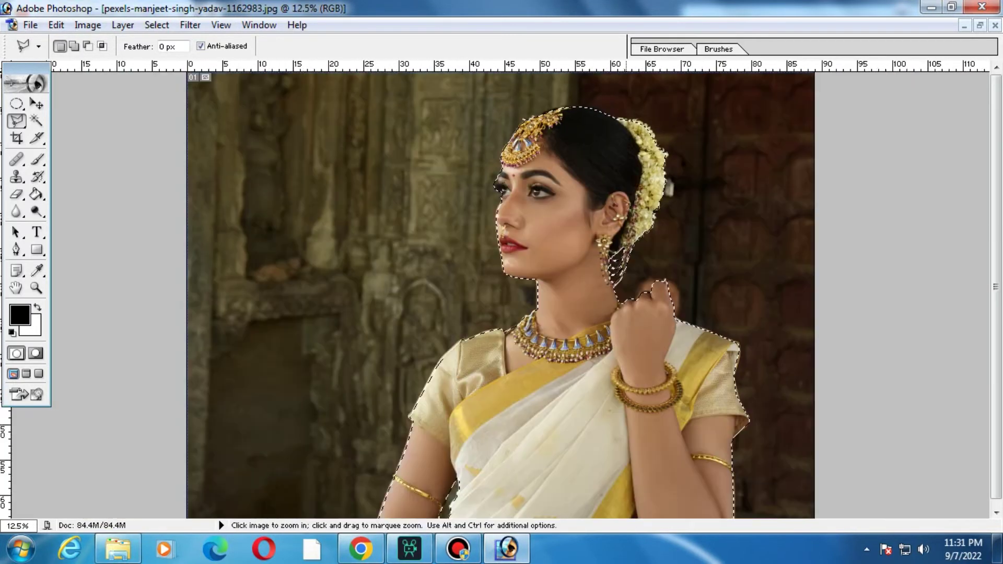
key("ctrl+minus")
key("ctrl+plus")
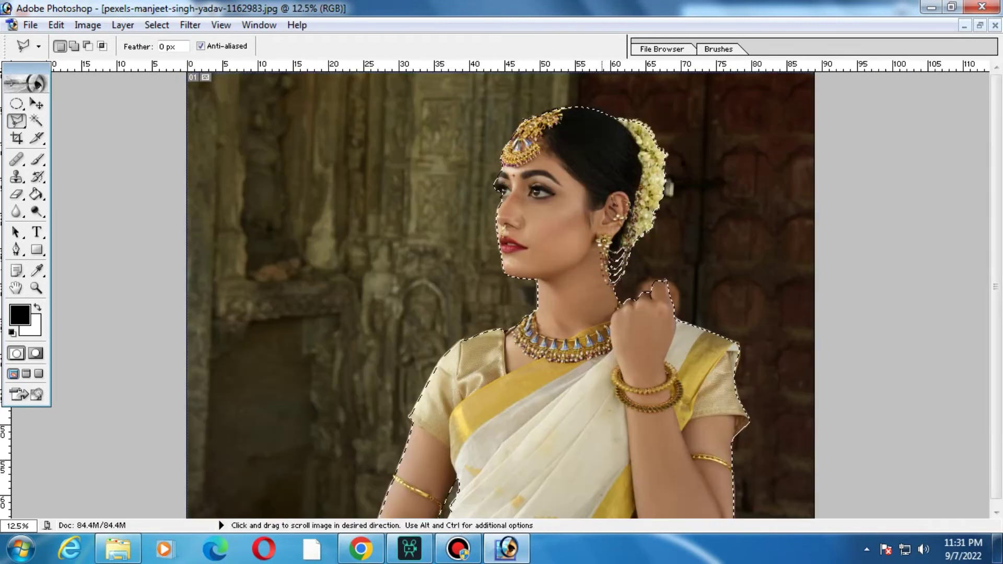
right_click(585, 219)
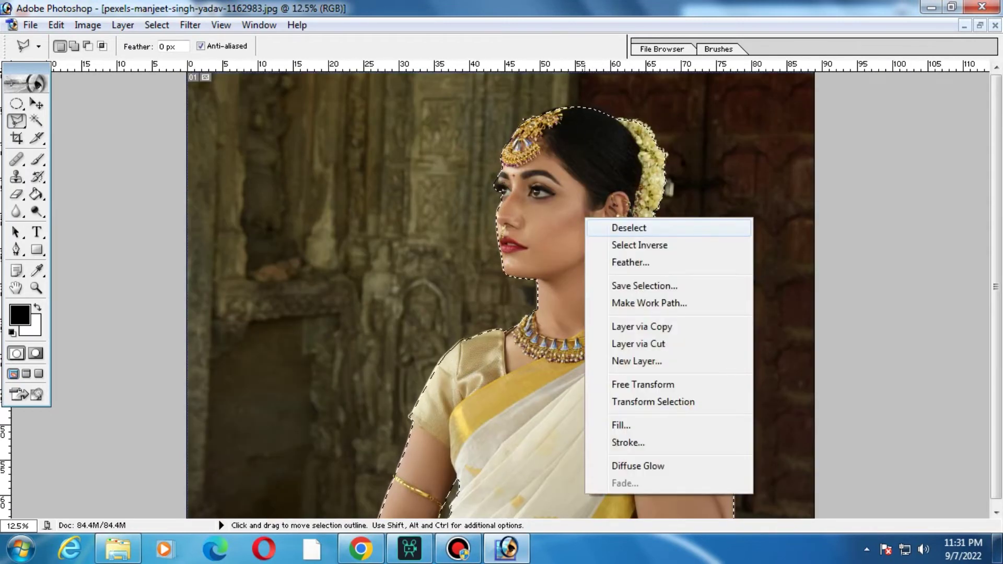
left_click(631, 262)
type("2")
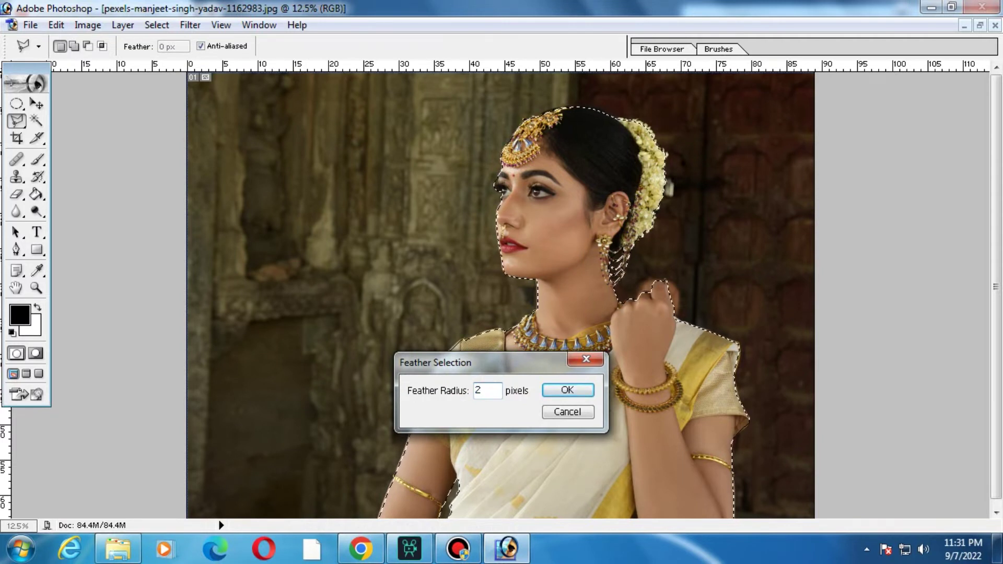
key("Return")
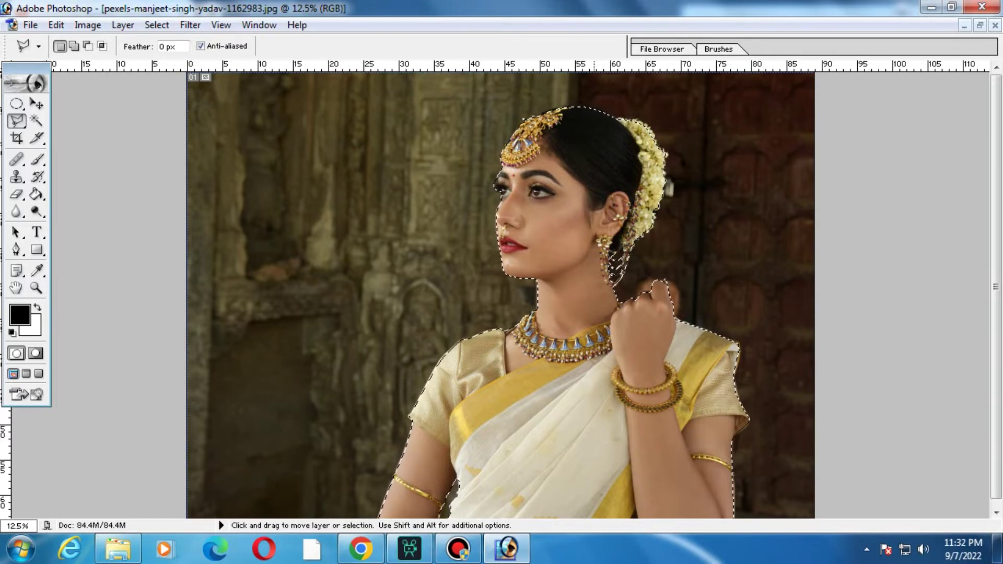
key("ctrl+n")
- Create a new white 8 × 6 inch, 350 ppi document
left_click(538, 238)
left_click(520, 262)
left_click(520, 285)
key("shift+Tab")
key("shift+Tab")
key("shift+Tab")
type("6")
key("Tab")
key("Tab")
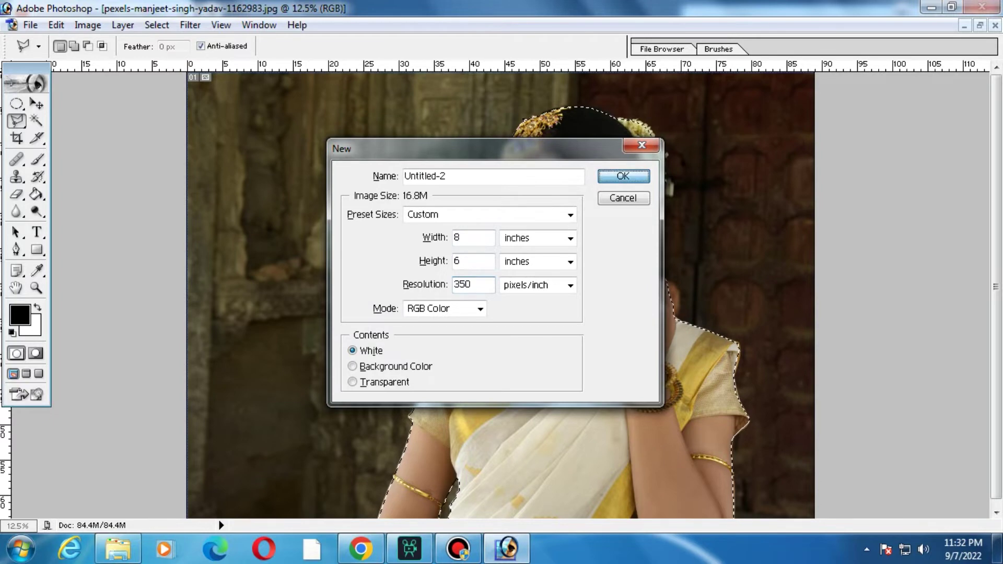
key("Return")
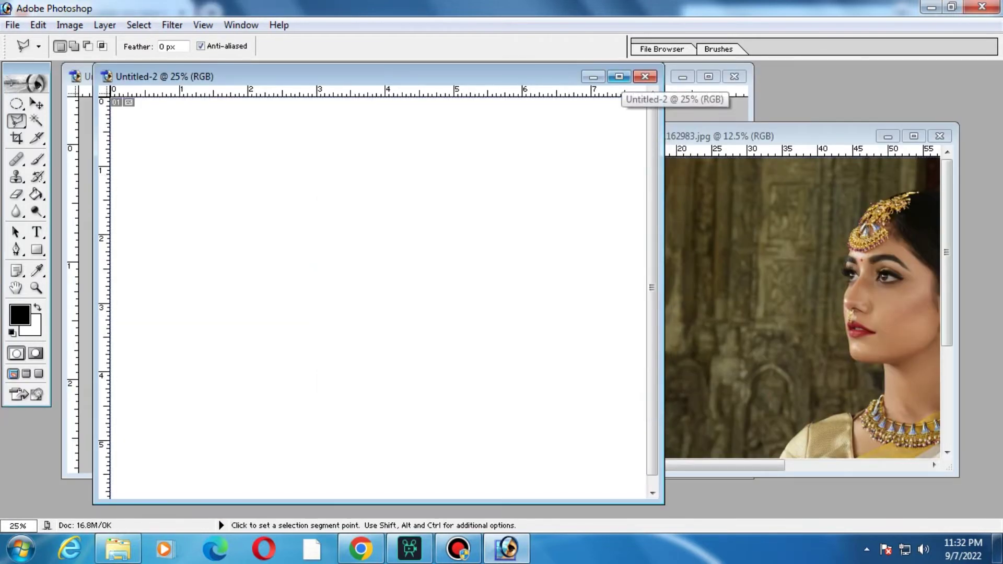
- Maximize the new document and paste the cut-out woman into it as a layer
left_click(619, 77)
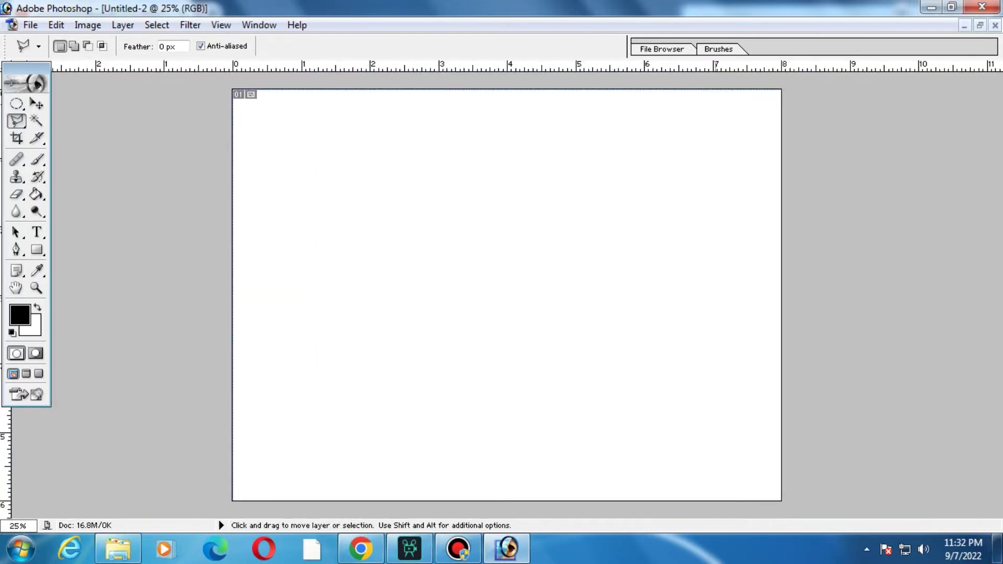
key("ctrl+v")
key("v")
key("ctrl+t")
- Scale the woman to about half size, move her up-left, then shrink her to 87%
left_click_drag(233, 90, 404, 281)
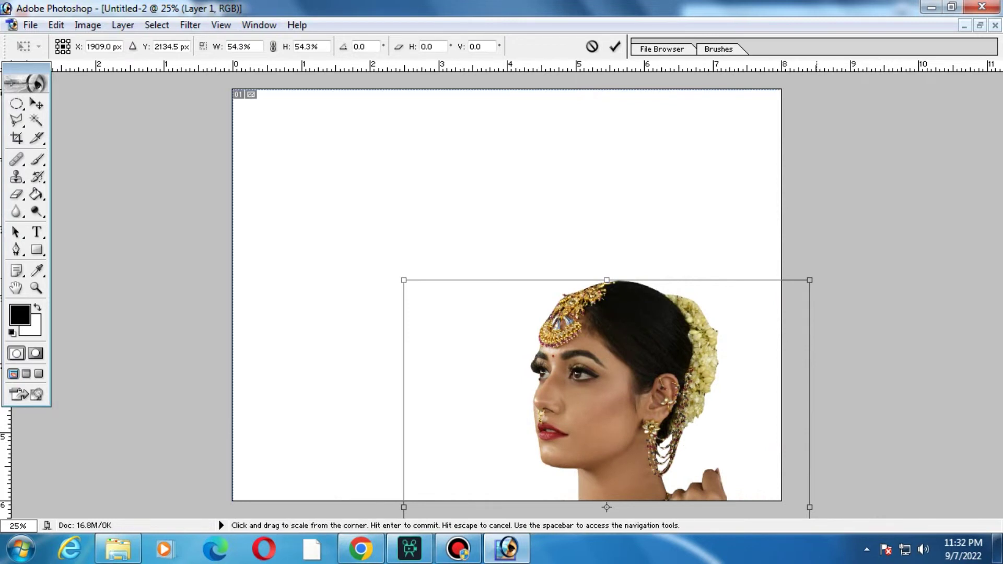
key("l")
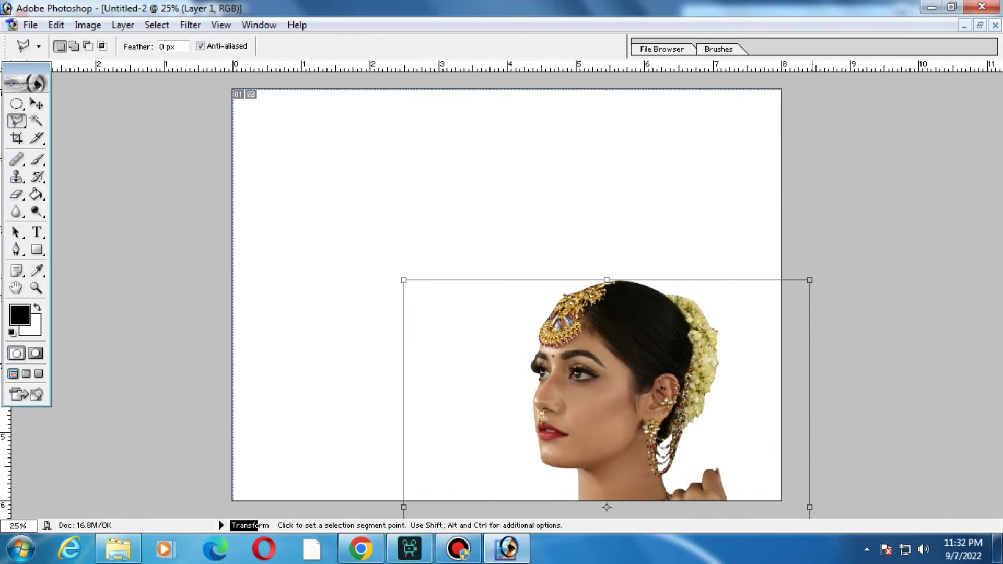
key("v")
left_click_drag(680, 392, 656, 242)
key("ctrl+t")
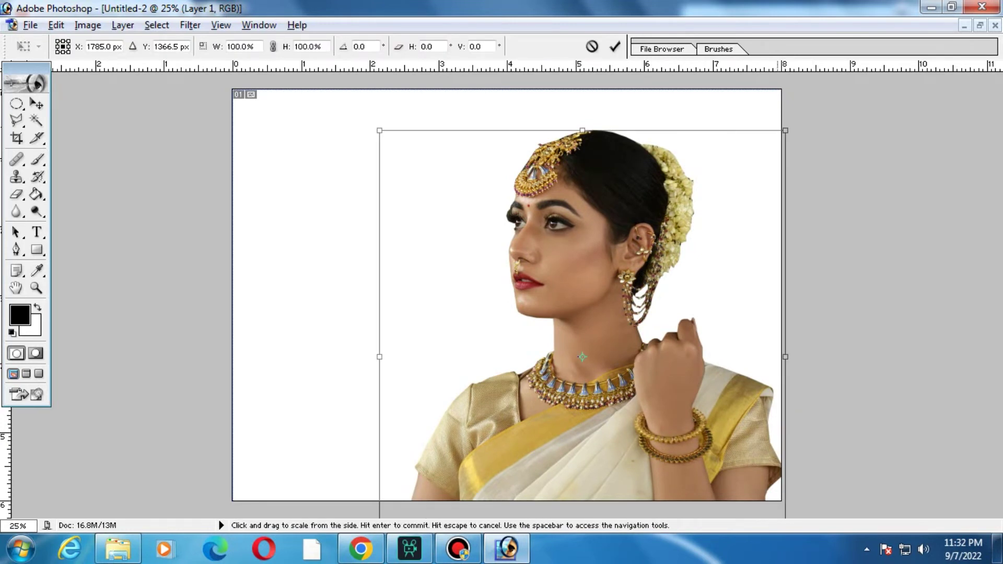
left_click_drag(786, 130, 759, 158)
key("Return")
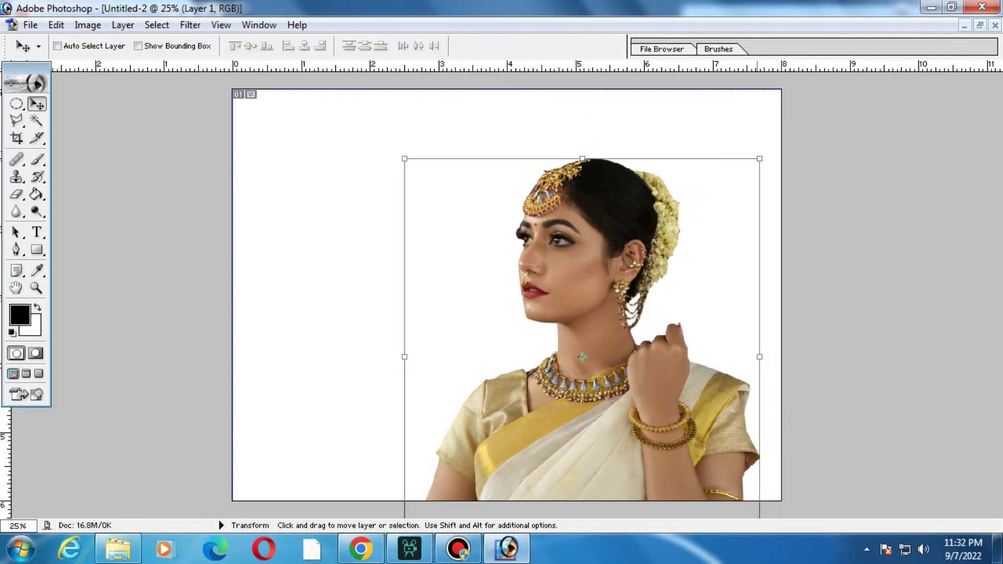
- Nudge the woman left, enlarge her to about 102%, and restore the floating document window
mouse_move(581, 366)
left_mouse_down()
mouse_move(471, 339)
mouse_move(528, 347)
left_mouse_up()
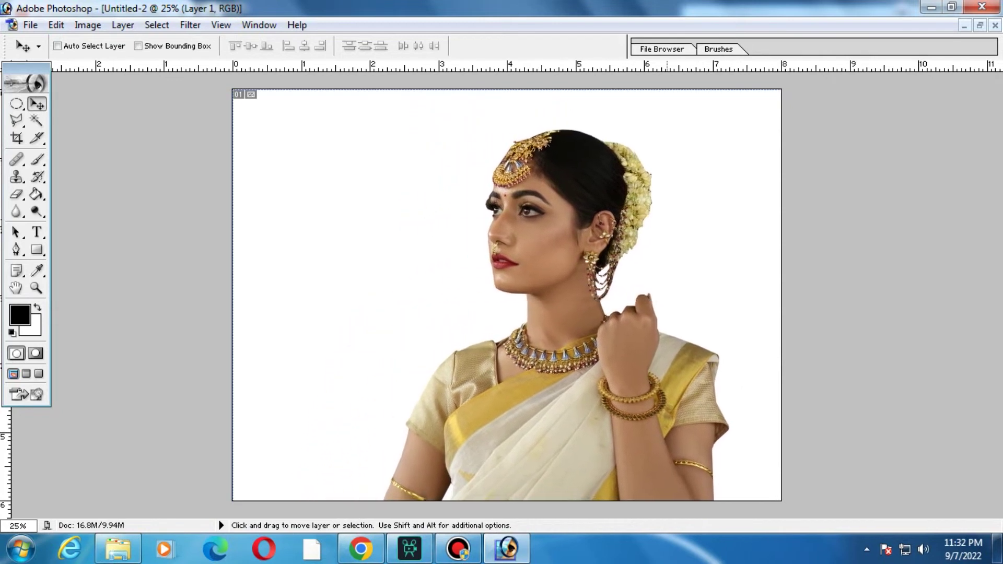
key("ctrl+t")
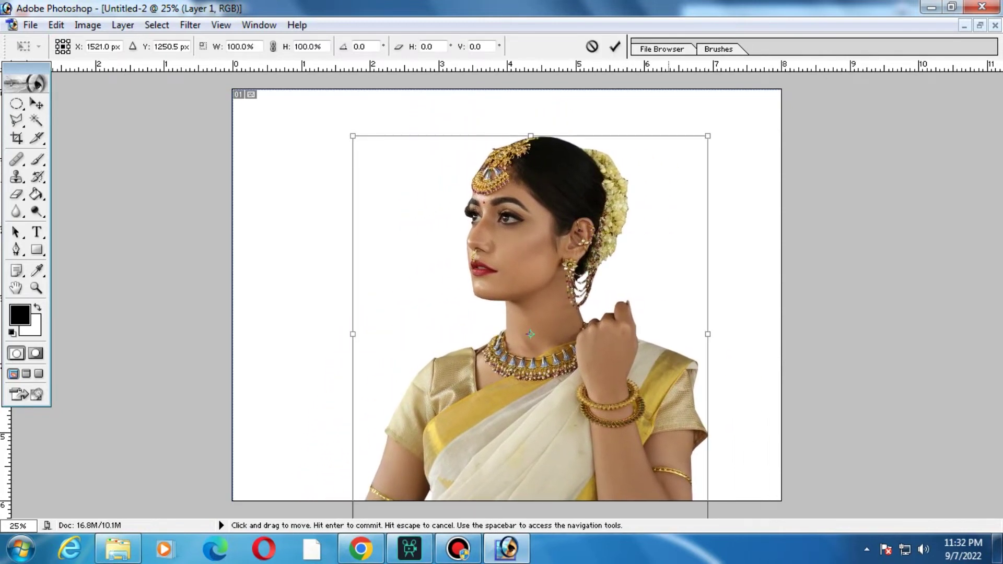
left_click_drag(709, 135, 712, 132)
key("Return")
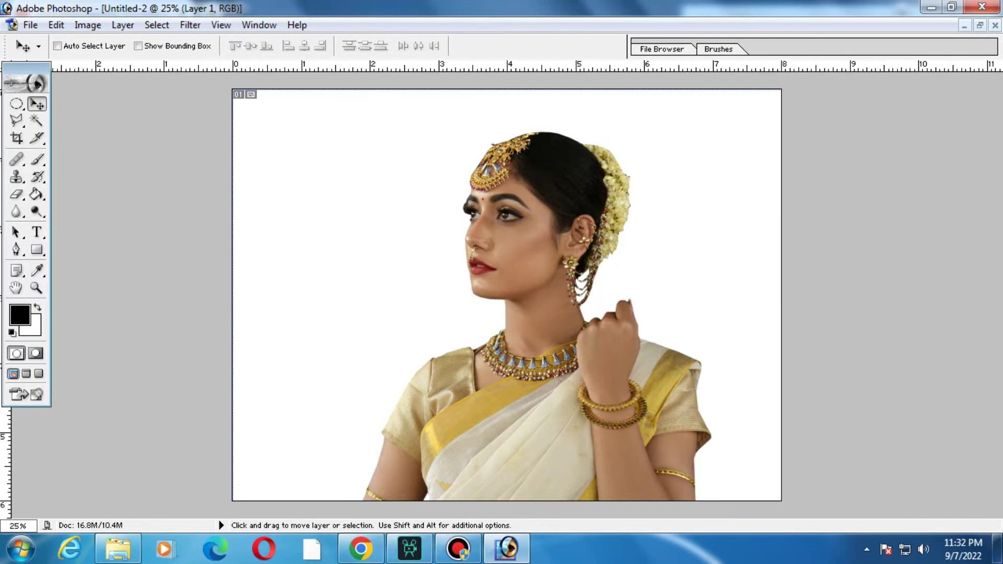
left_click(980, 25)
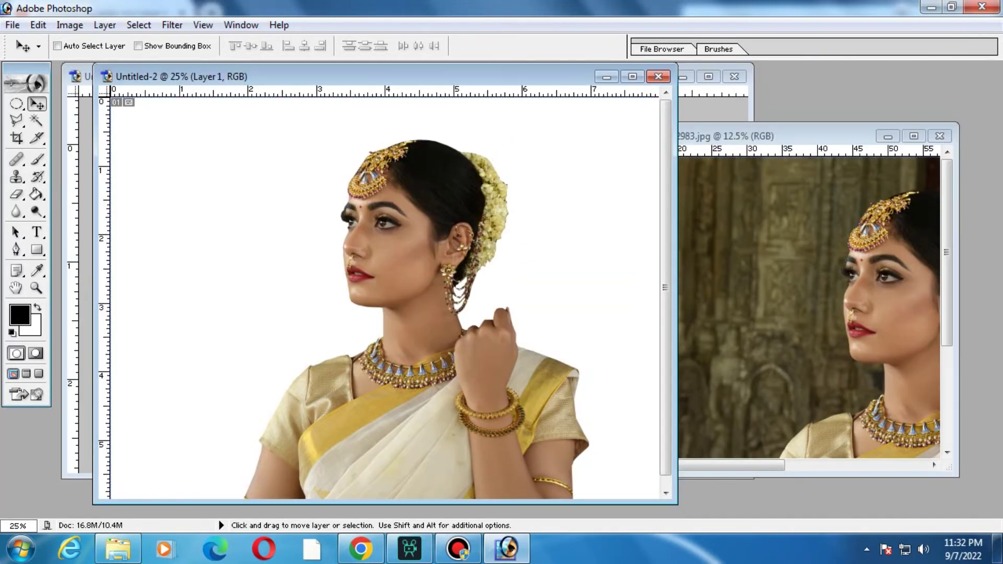
- Open the Maldives sunset beach photo with Ctrl+O
key("ctrl+o")
left_click(626, 219)
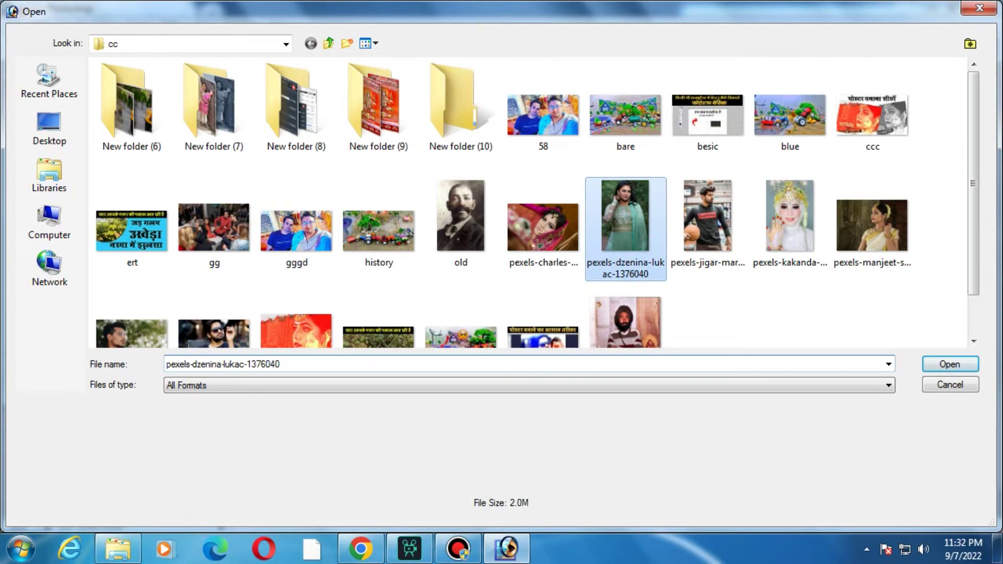
scroll(522, 204, "down", 2)
left_click(708, 292)
key("Return")
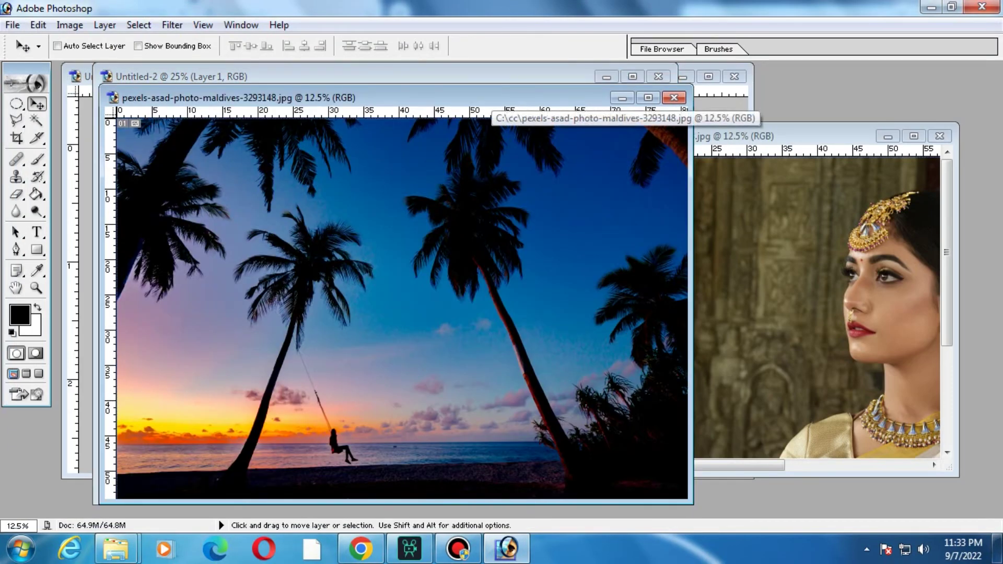
- Drag the beach photo into the portrait document as a new layer
left_click_drag(397, 97, 789, 121)
left_click(372, 250)
key("ctrl+Tab")
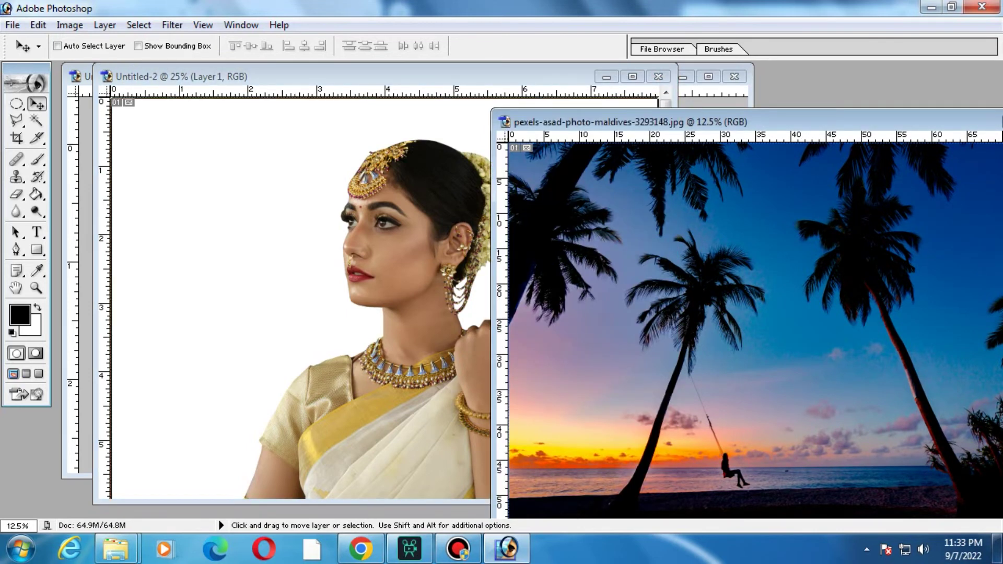
left_click_drag(521, 315, 401, 287)
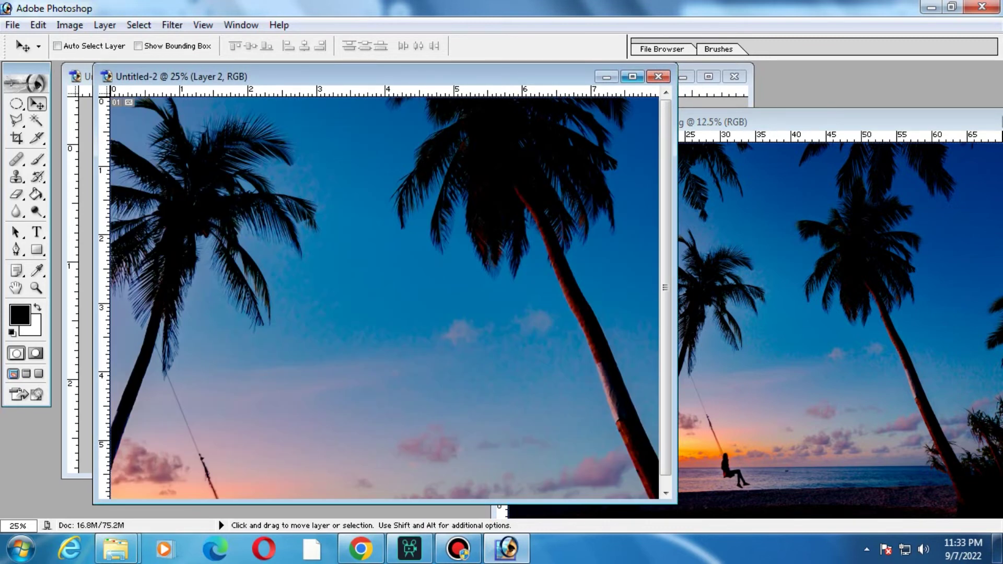
- Maximize the document and send the beach layer (Layer 2) behind the woman
left_click(632, 77)
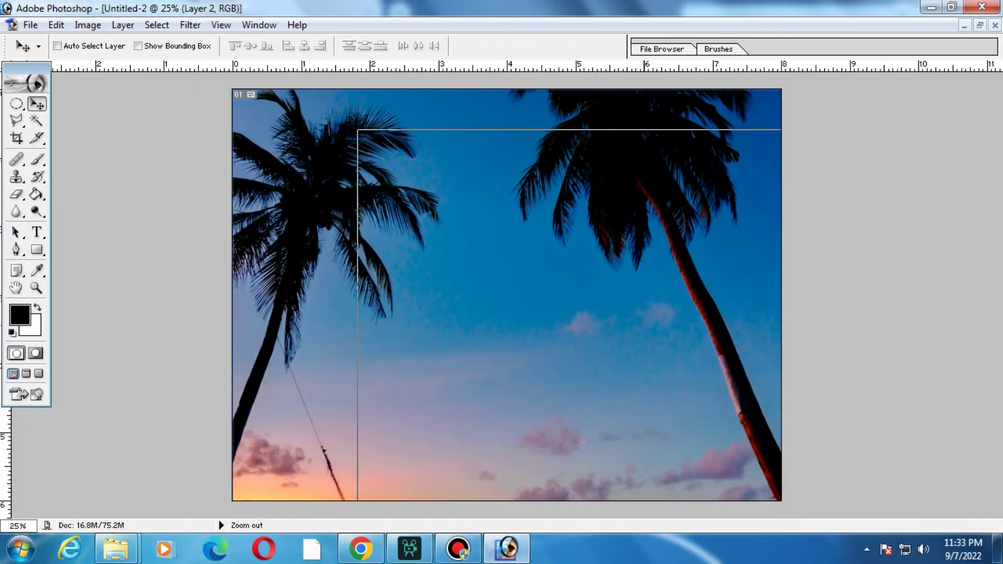
key("ctrl+minus")
left_click_drag(507, 340, 499, 262)
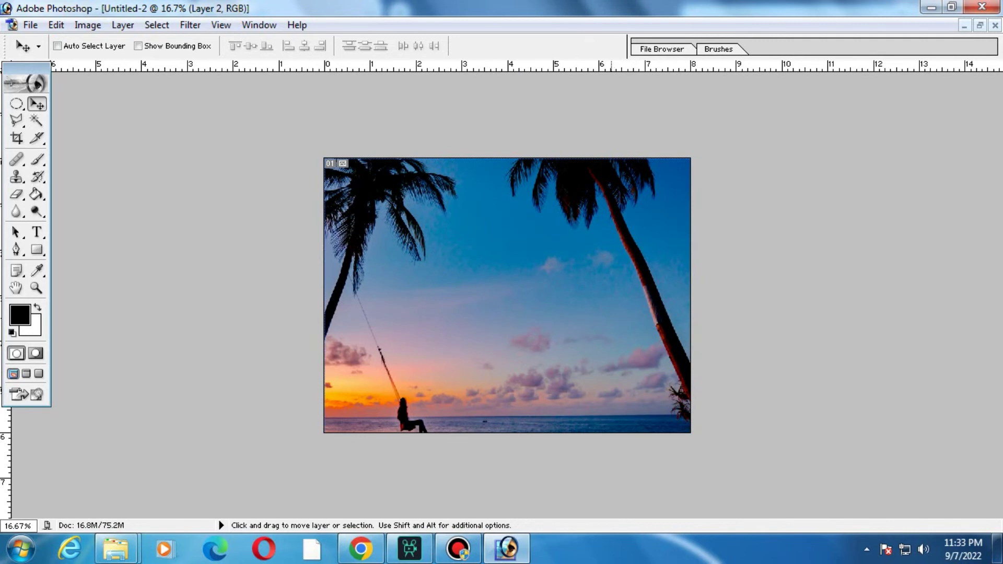
key("ctrl+v")
mouse_move(627, 293)
left_mouse_down()
mouse_move(620, 298)
mouse_move(626, 282)
left_mouse_up()
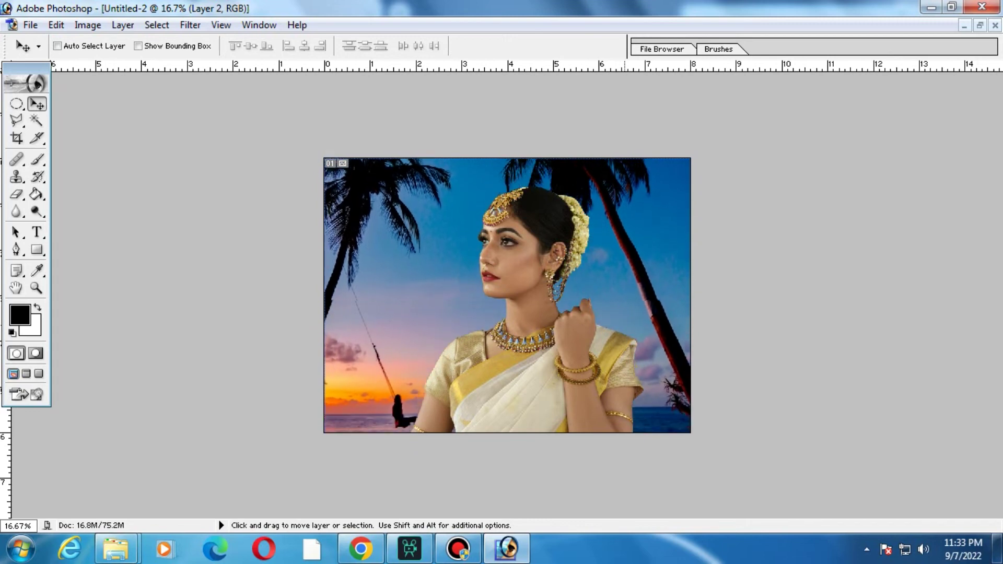
key("ctrl+space")
key("ctrl+plus")
key("ctrl+plus")
key("ctrl+minus")
- Select the woman's layer (Layer 1) and move her toward the right
right_click(558, 277)
left_click(580, 287)
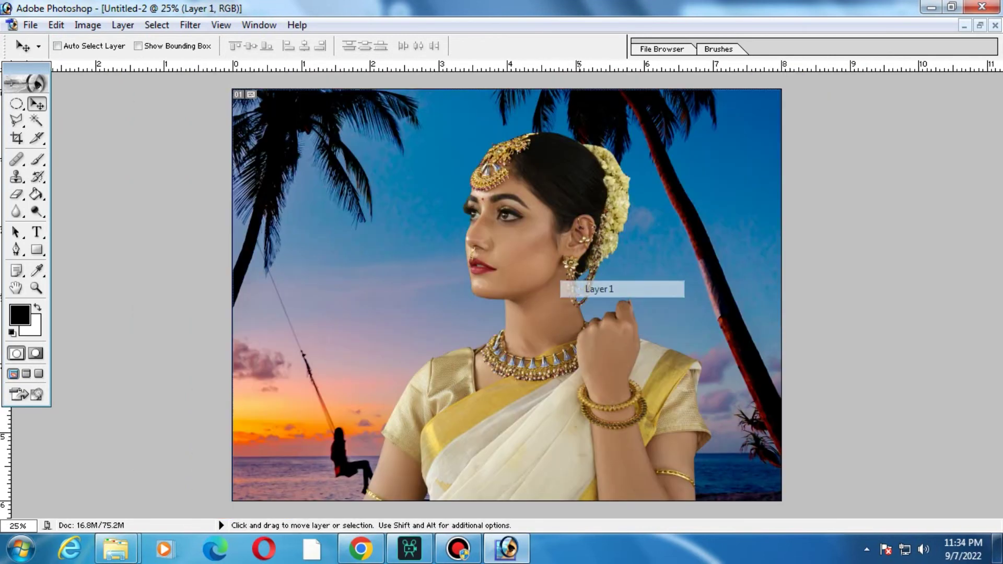
right_click(541, 271)
left_click(574, 280)
right_click(544, 271)
left_click(546, 281)
right_click(539, 260)
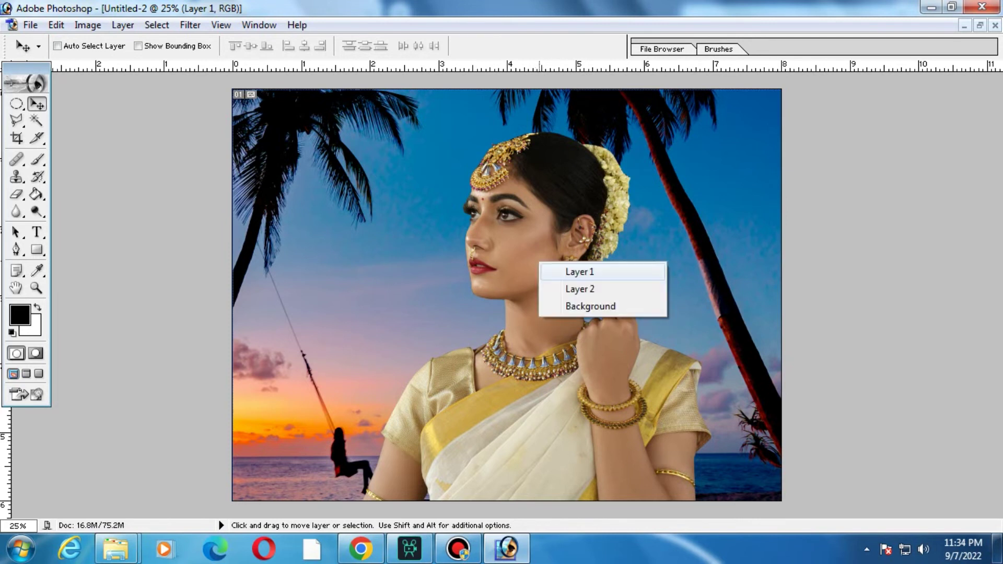
left_click(575, 270)
right_click(700, 266)
left_click(720, 275)
right_click(718, 278)
left_click(732, 287)
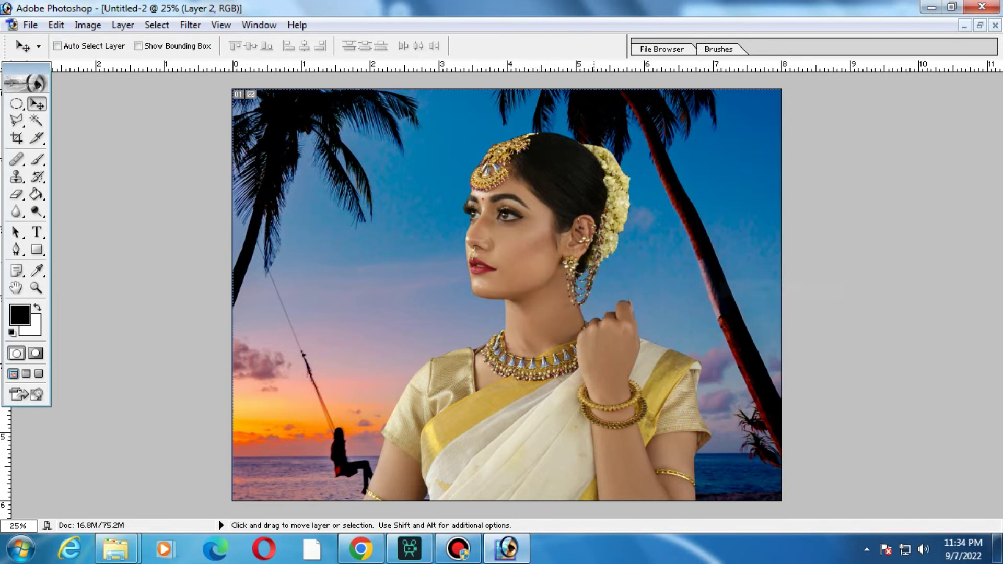
right_click(539, 243)
left_click(554, 253)
mouse_move(554, 254)
left_mouse_down()
mouse_move(463, 259)
mouse_move(624, 260)
left_mouse_up()
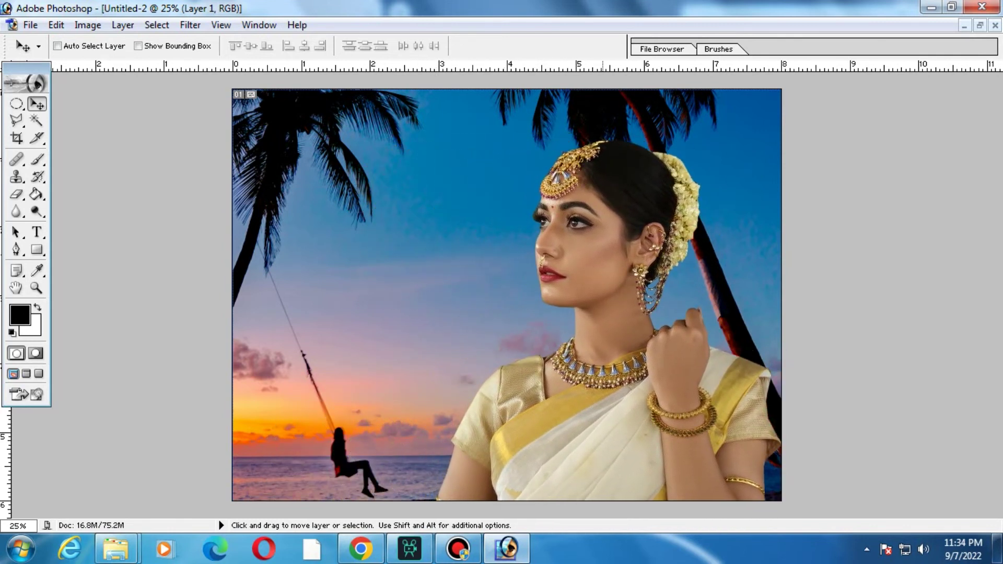
- Scale the beach layer down to about 62% so more palms and the swing show
right_click(460, 289)
left_click(481, 297)
left_click(484, 298, "alt")
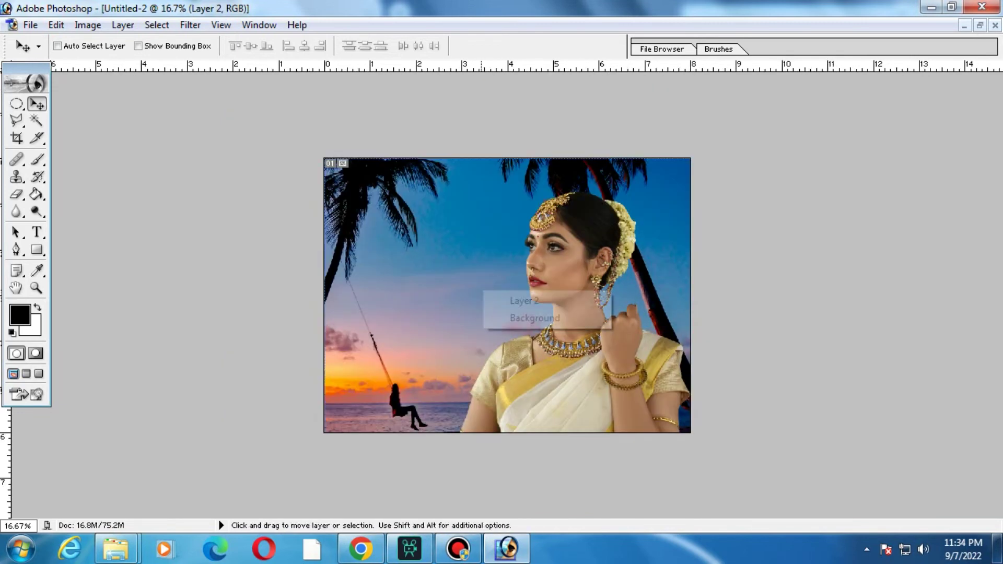
key("ctrl+t")
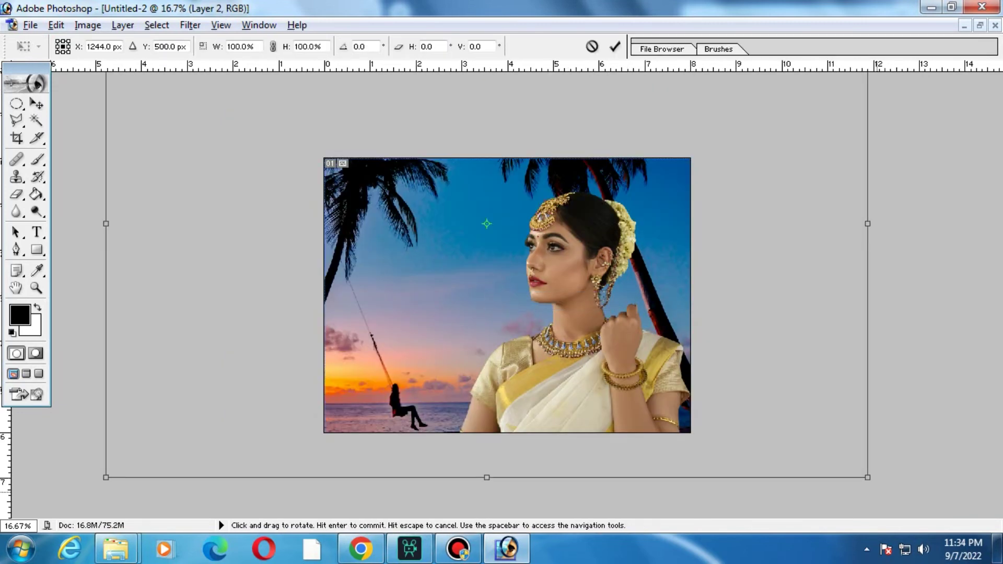
mouse_move(868, 477)
left_mouse_down()
mouse_move(716, 376)
mouse_move(682, 386)
mouse_move(685, 429)
mouse_move(729, 455)
left_mouse_up()
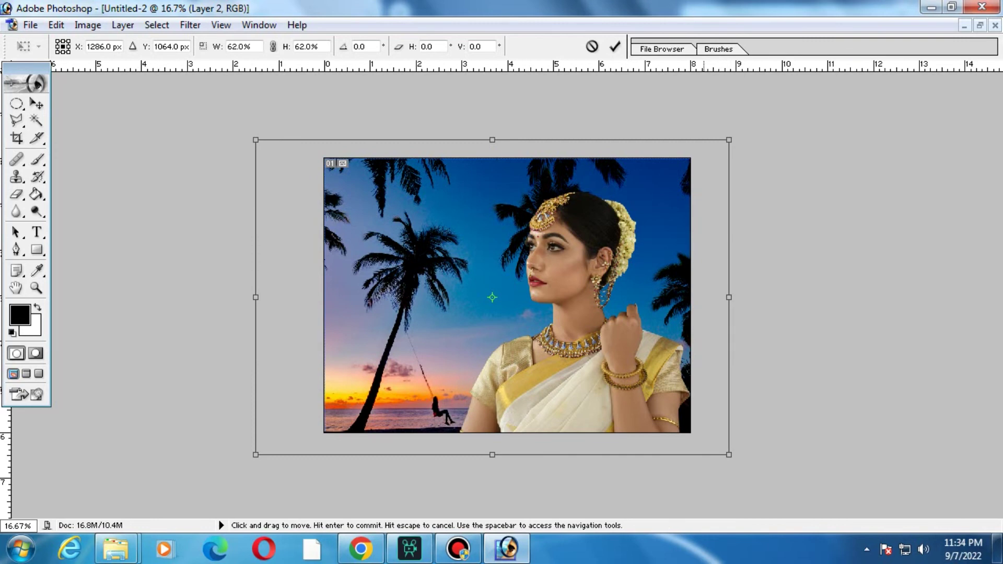
key("Return")
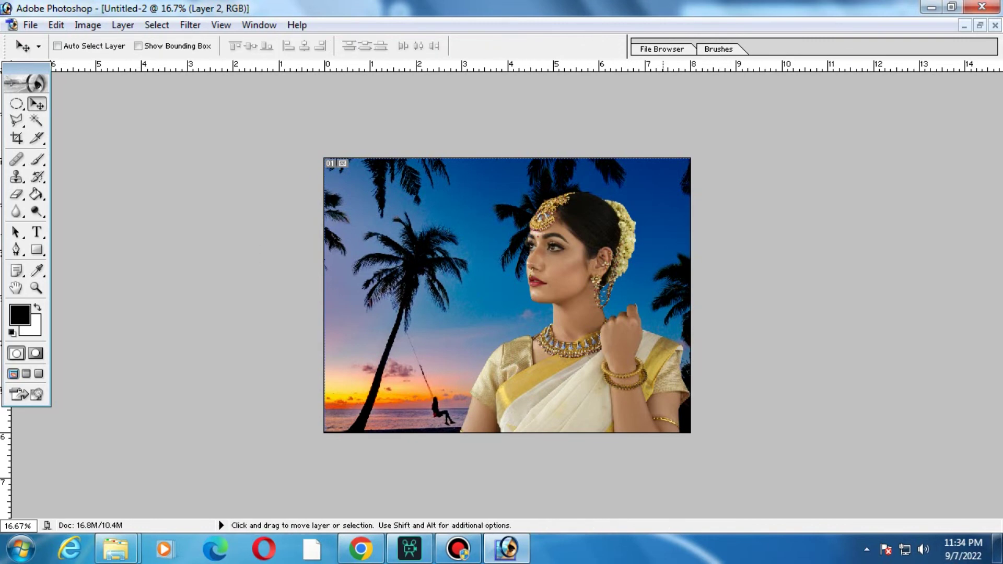
key("ctrl+plus")
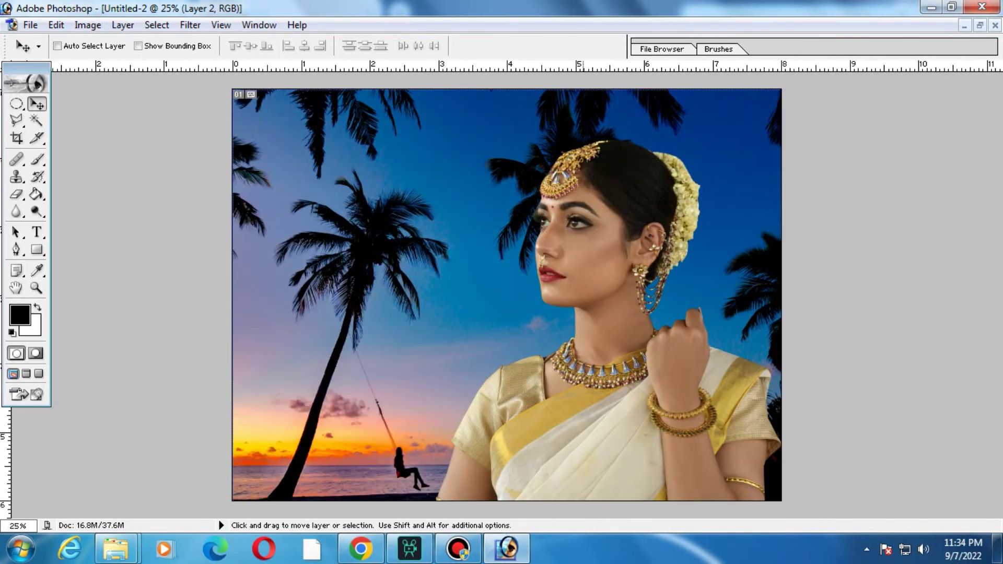
- Apply a Gaussian Blur of about 38 pixels radius to the beach layer
left_click(191, 25)
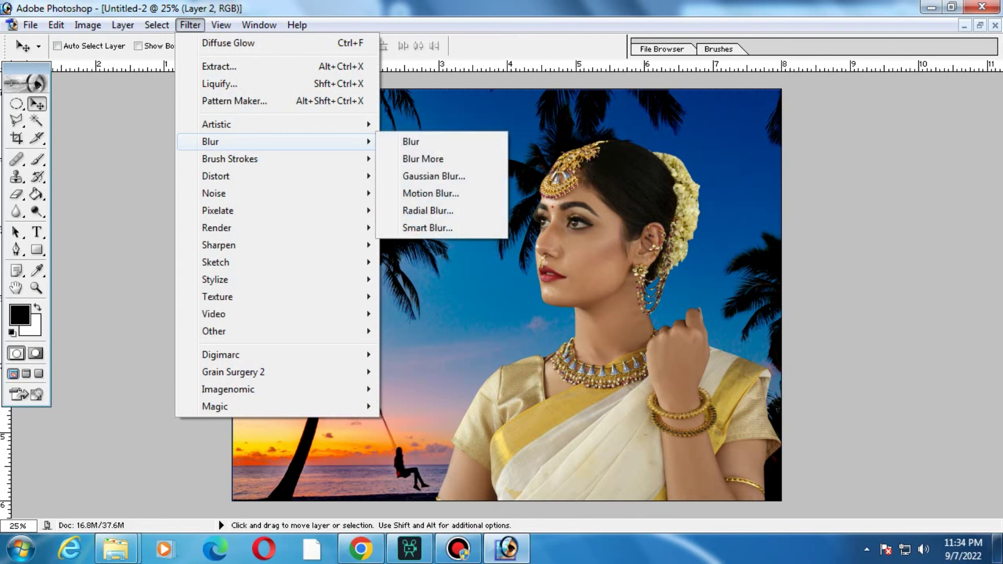
left_click(434, 176)
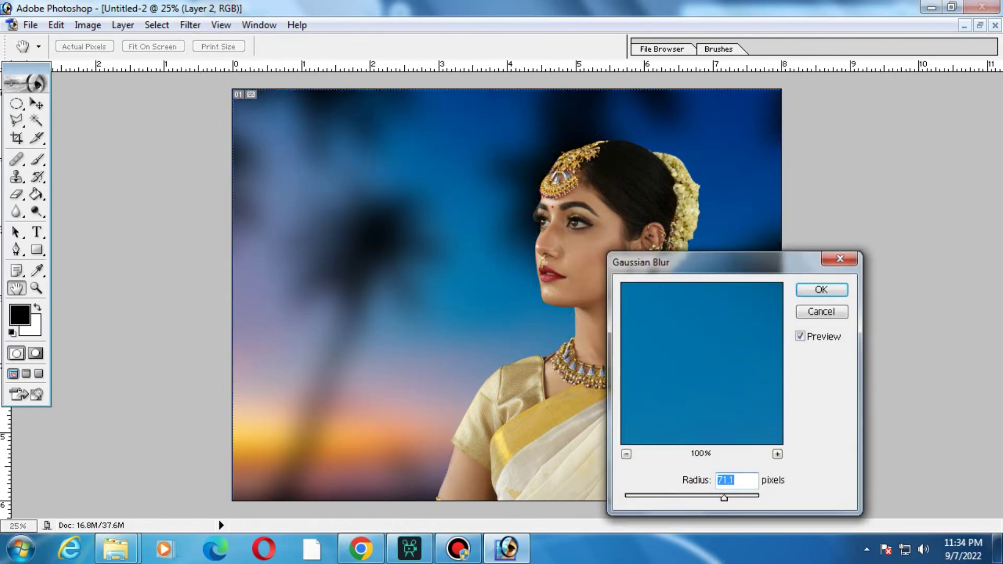
left_click_drag(724, 498, 696, 498)
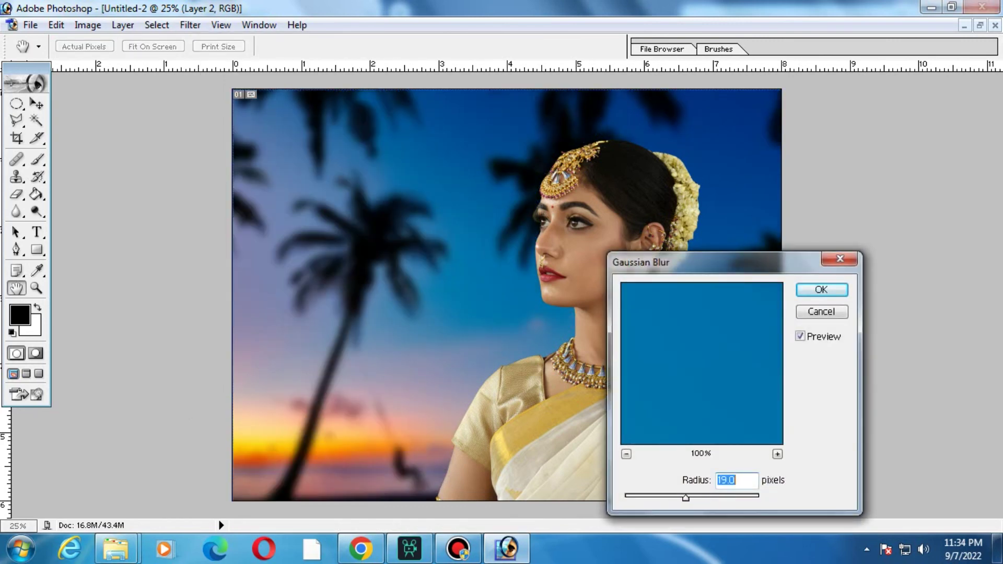
left_click(822, 290)
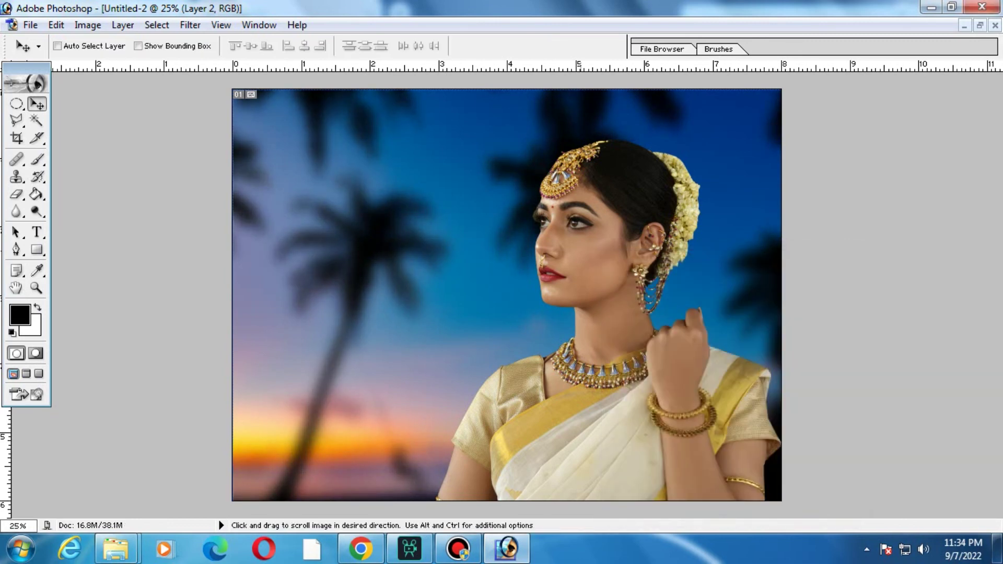
- Zoom in on the woman's face to inspect the sharp subject against the blur
left_click_drag(774, 337, 269, 460)
key("ctrl+minus")
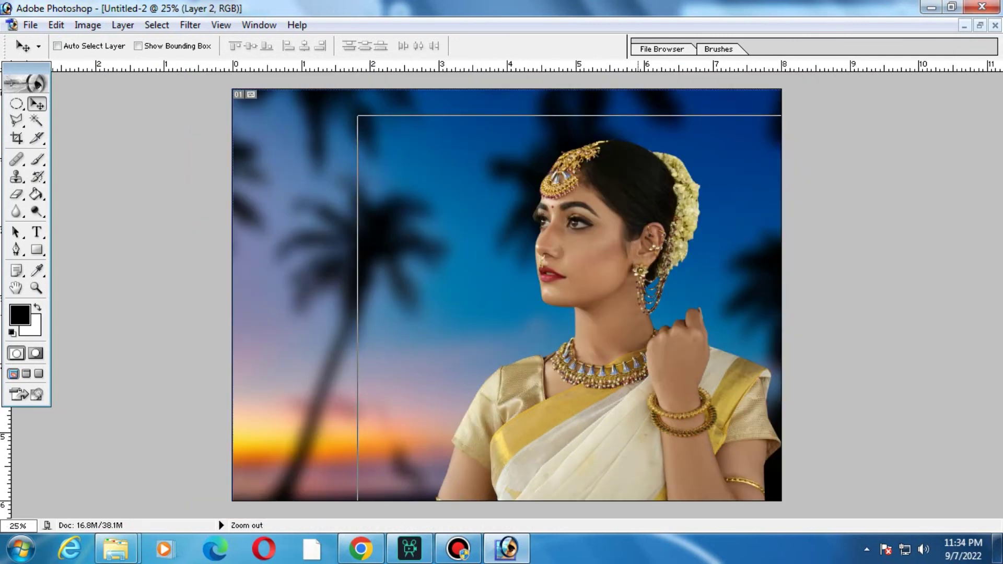
key("ctrl+minus")
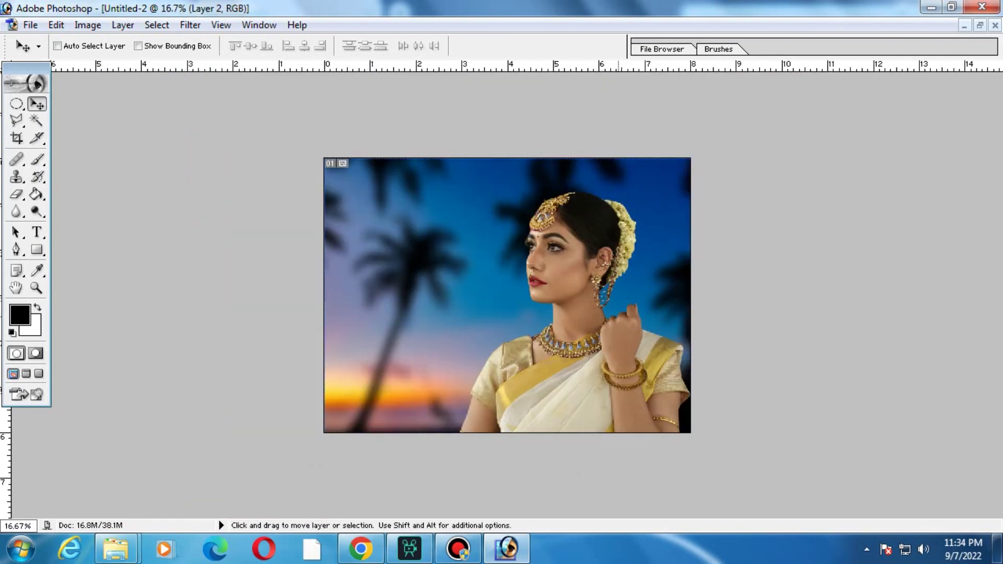
key("ctrl+plus")
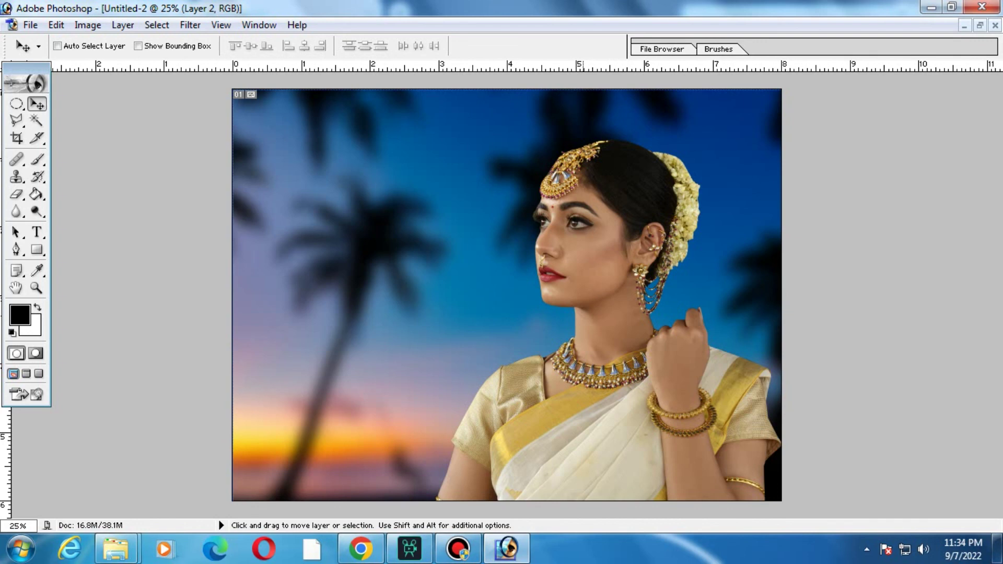
left_click_drag(359, 151, 782, 473)
left_click_drag(502, 261, 502, 336)
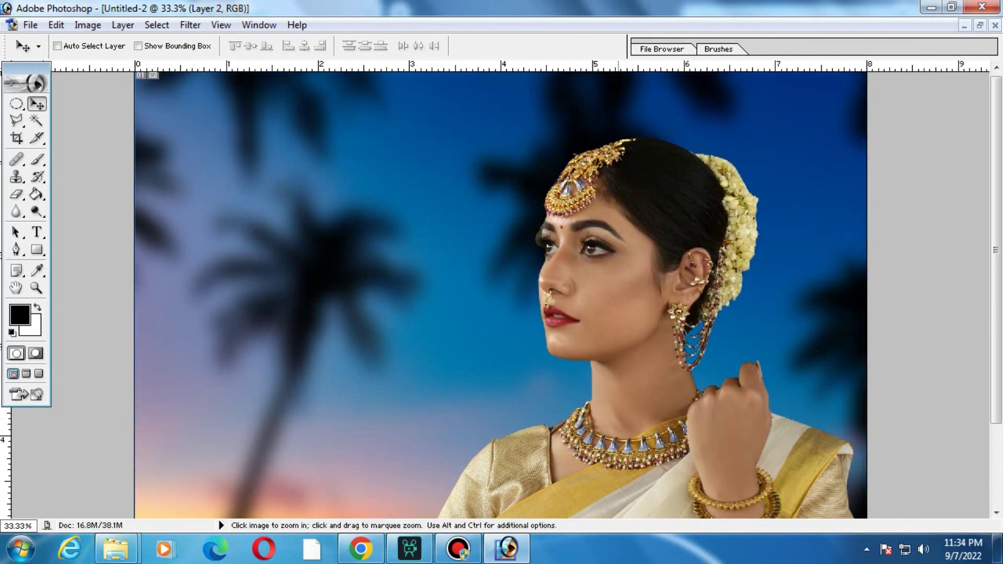